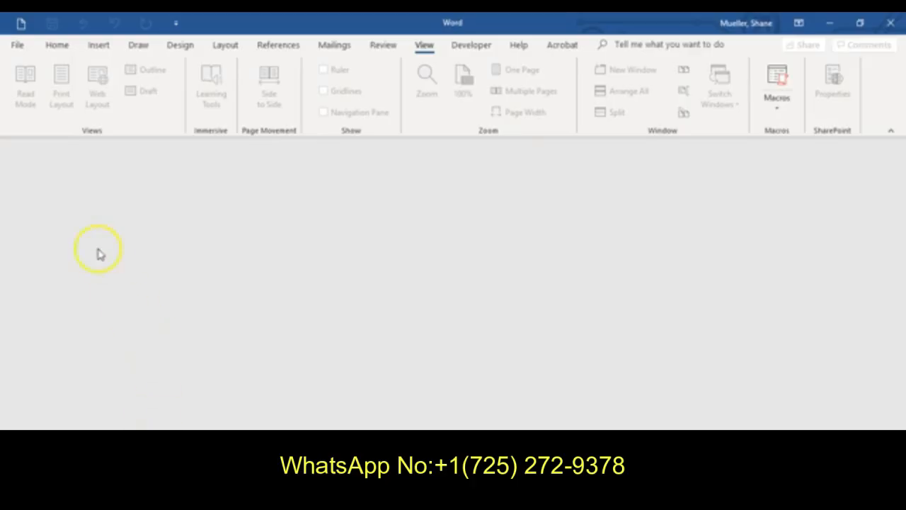
Open the document SC_WD_1-1 from the CAPL 1023-Microsoft Word > DATA Files > Module 1 folder on the P2P_2020 (D:) drive.
left_click(18, 47)
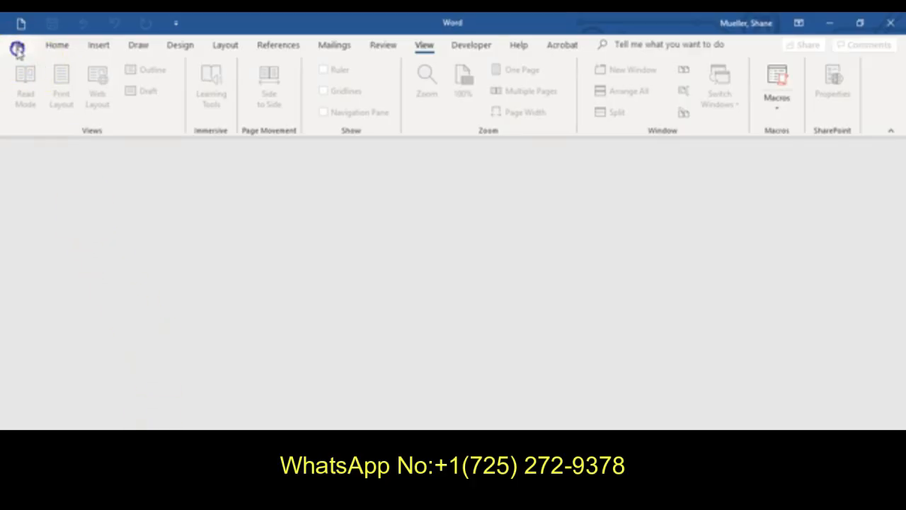
left_click(208, 361)
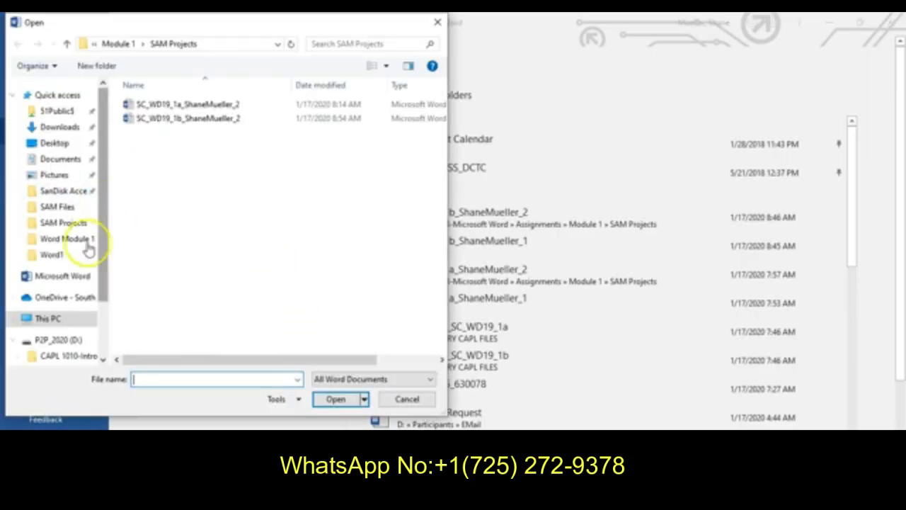
left_click(65, 341)
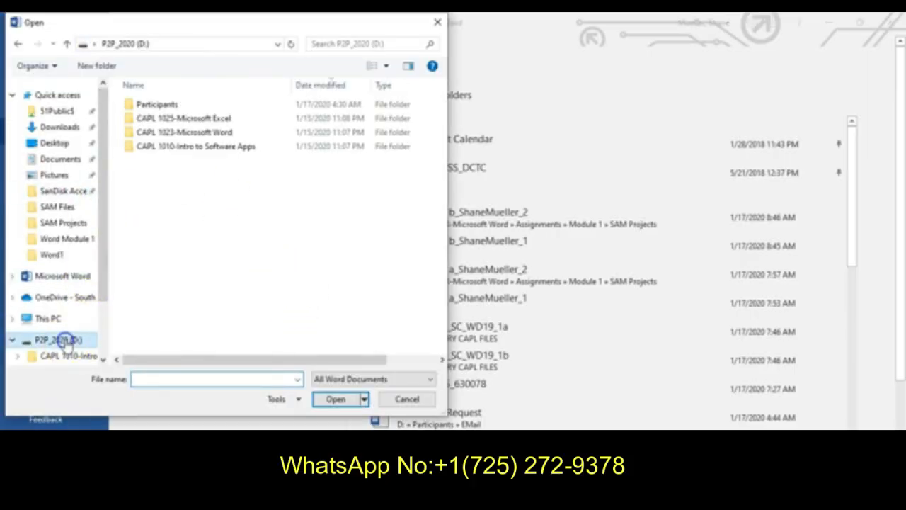
double_click(186, 131)
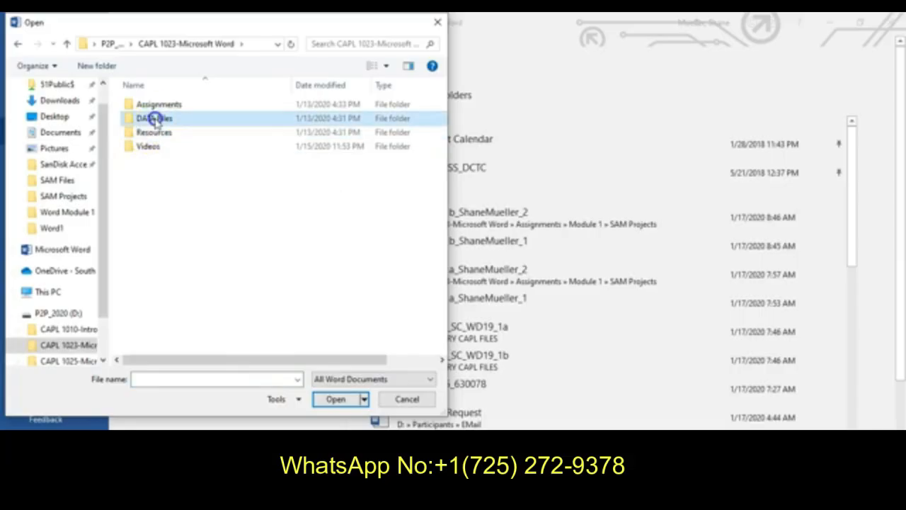
double_click(151, 118)
double_click(152, 104)
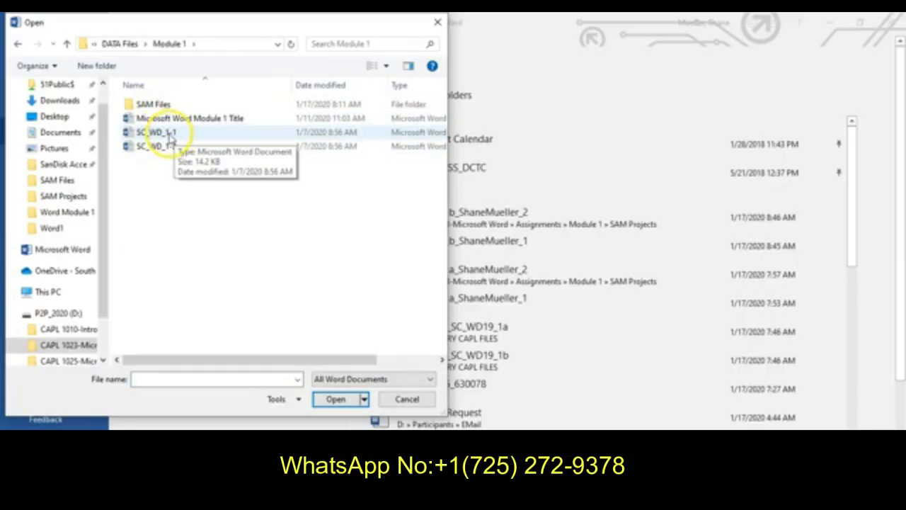
left_click(167, 133)
left_click(342, 399)
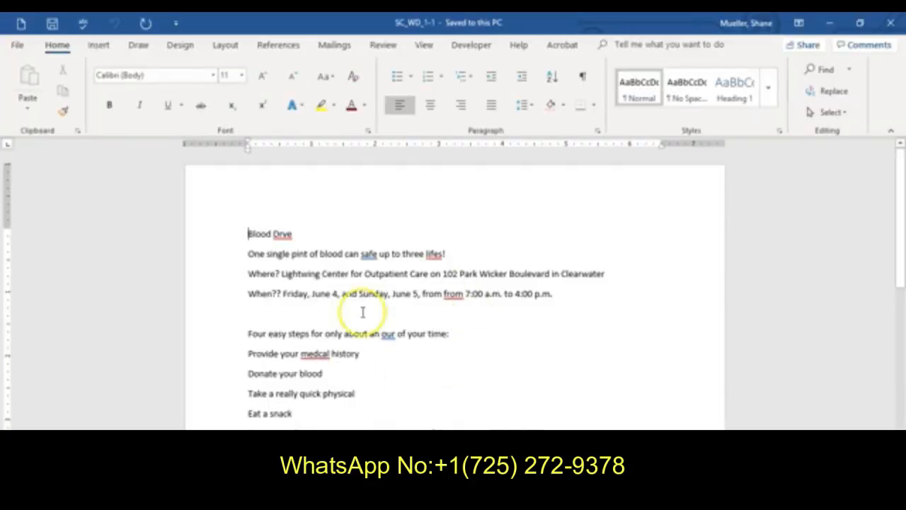
Save a copy of the document as SC_WD_1-BloodDriveFlyer in the CAPL 1023-Microsoft Word > Assignments > Module 1 folder on drive D:.
left_click(19, 47)
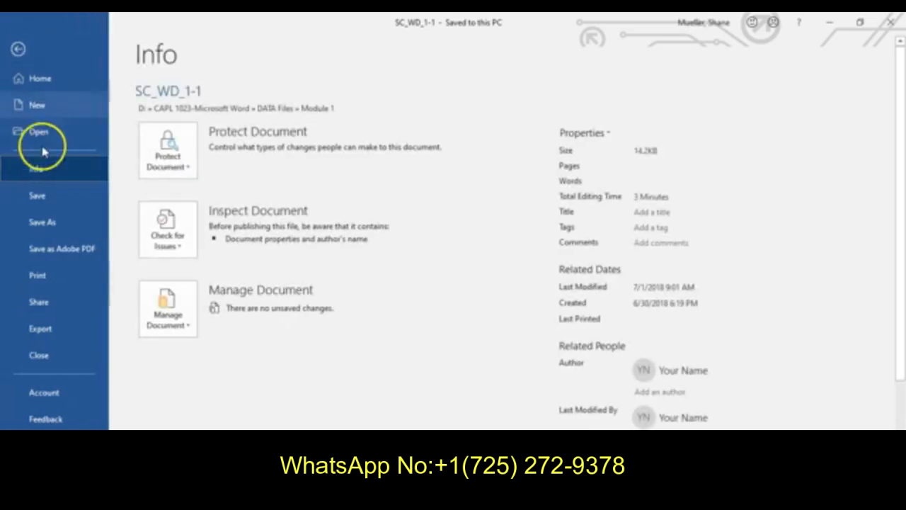
left_click(60, 224)
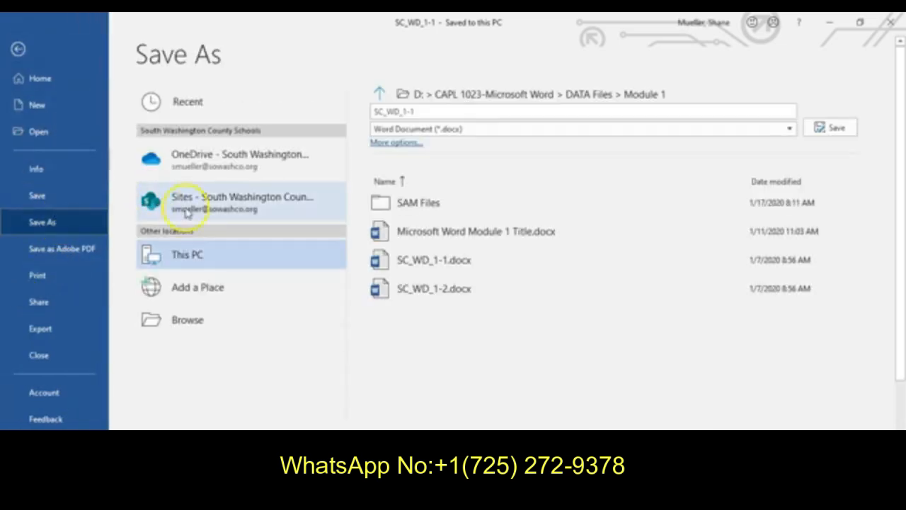
left_click(218, 320)
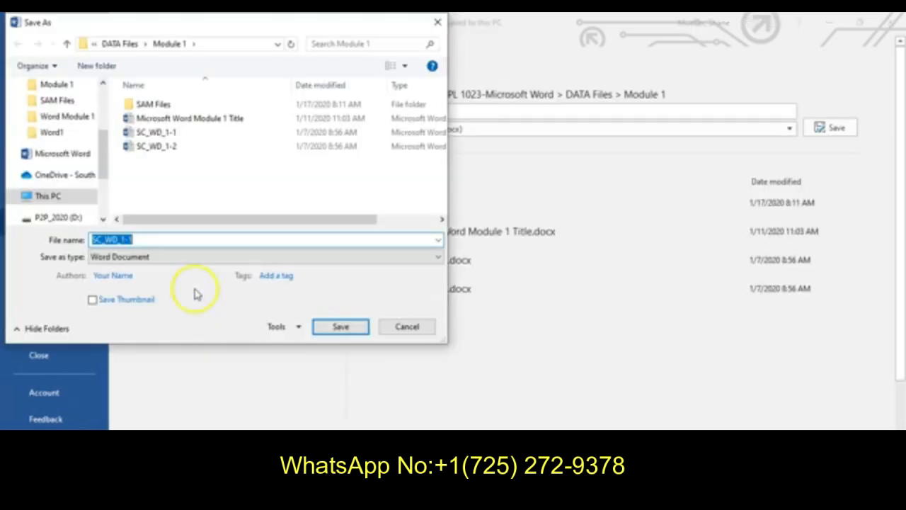
left_click(46, 216)
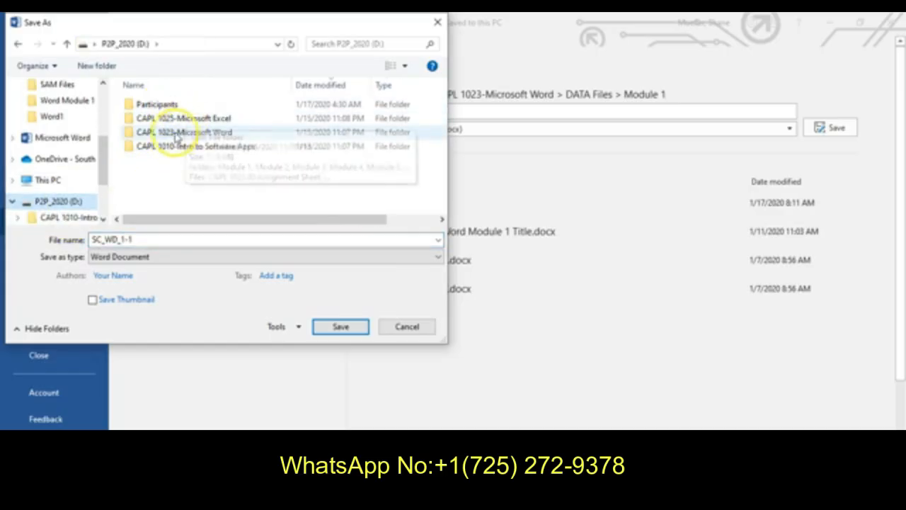
left_click(165, 134)
double_click(164, 133)
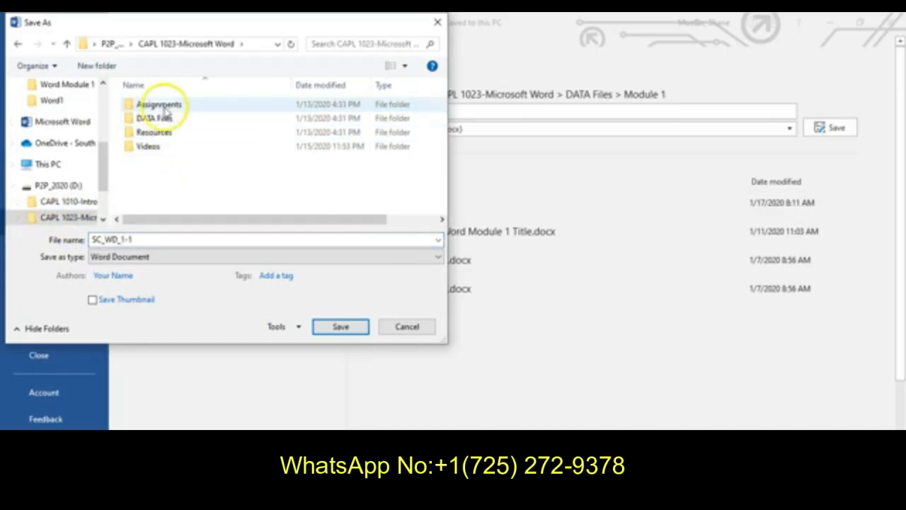
double_click(164, 105)
double_click(164, 119)
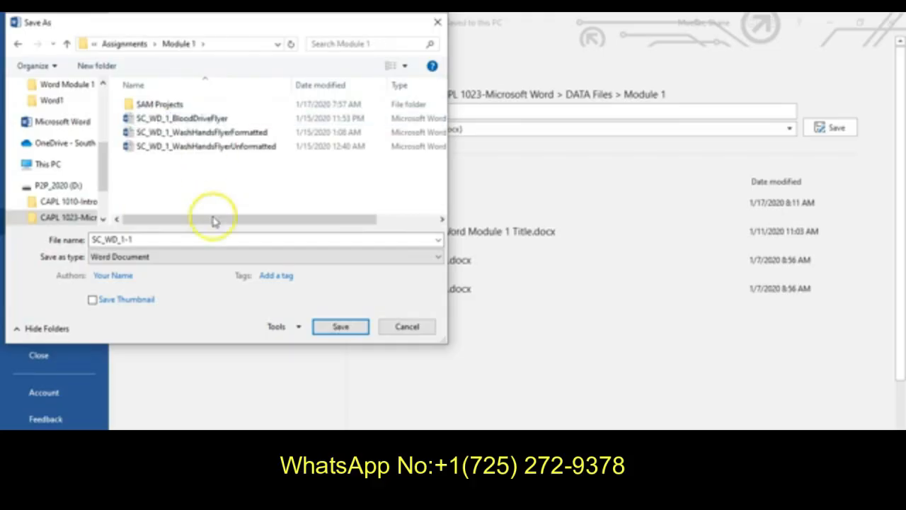
double_click(203, 241)
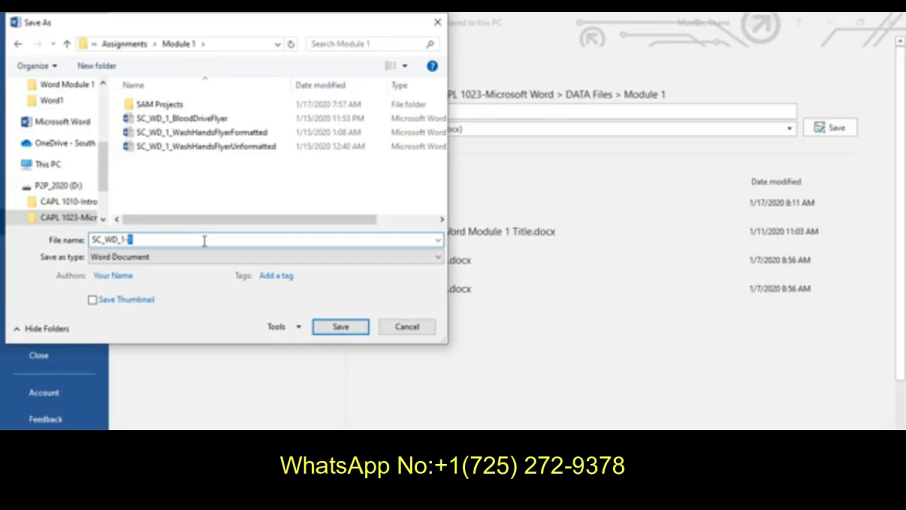
type("BloodDriveFlyer")
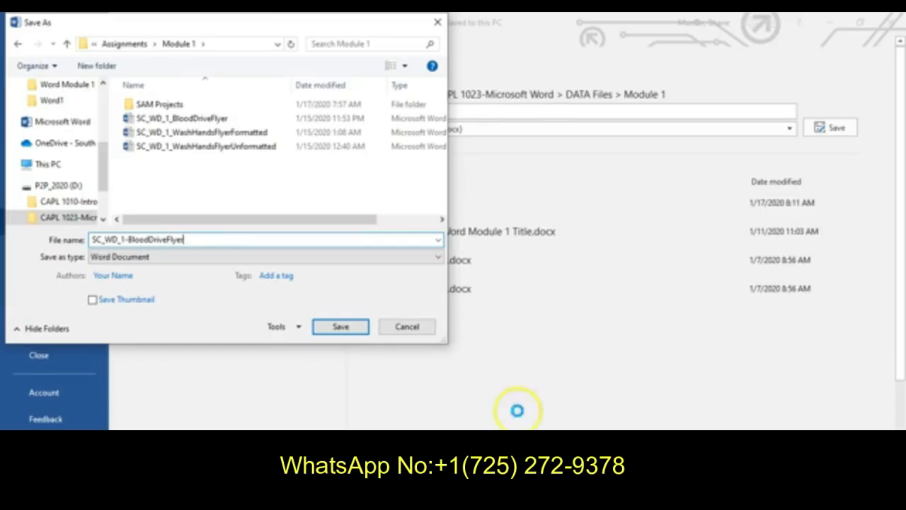
left_click(347, 326)
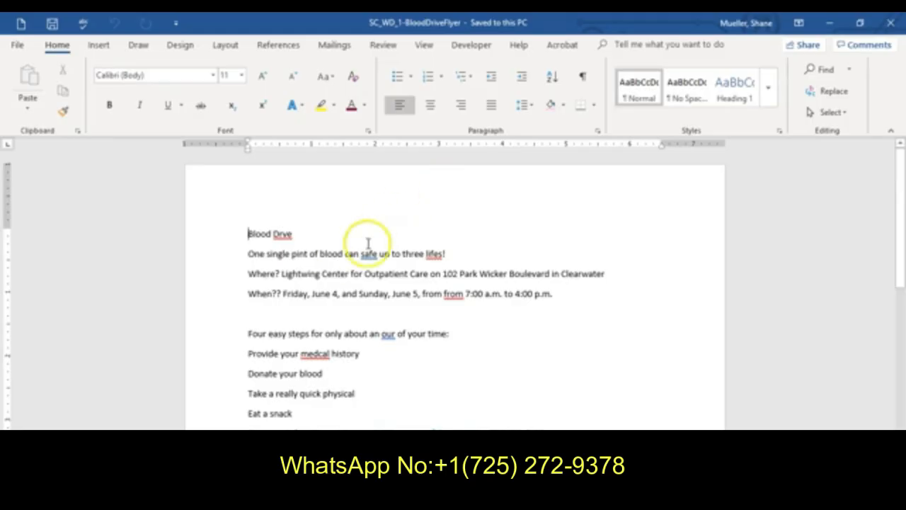
Correct the flagged words in the first two lines to "Drive", "save" and "lives" using the suggested replacements.
right_click(281, 232)
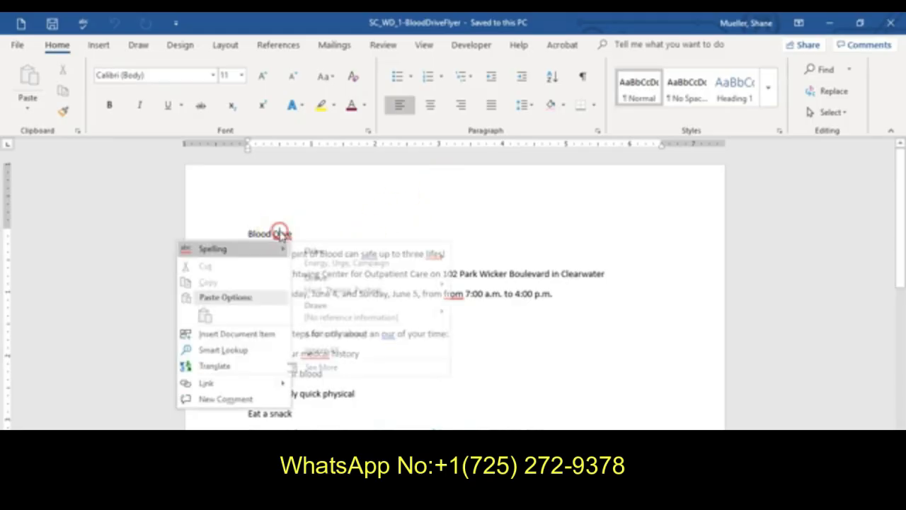
left_click(345, 257)
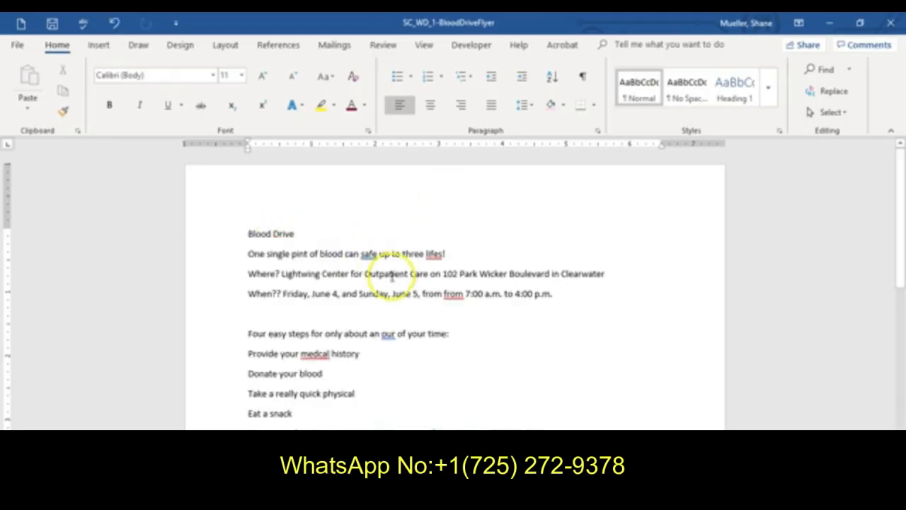
right_click(369, 254)
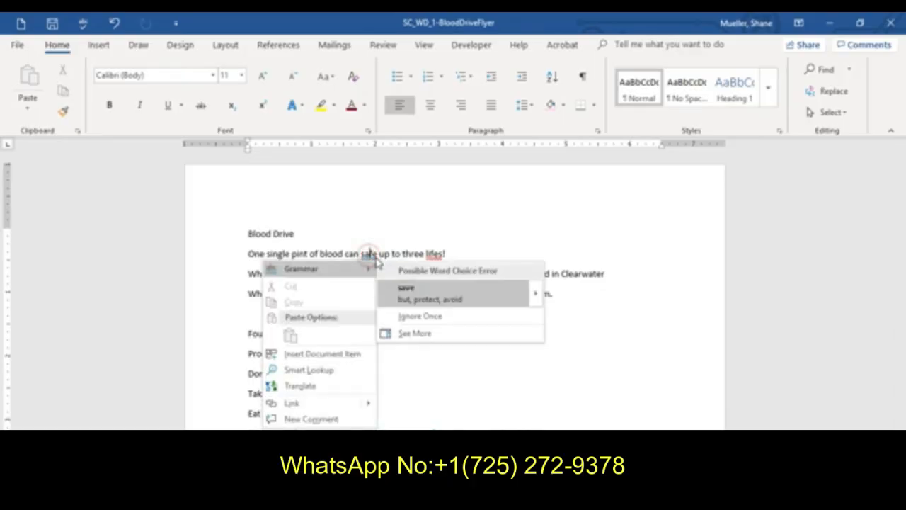
left_click(397, 288)
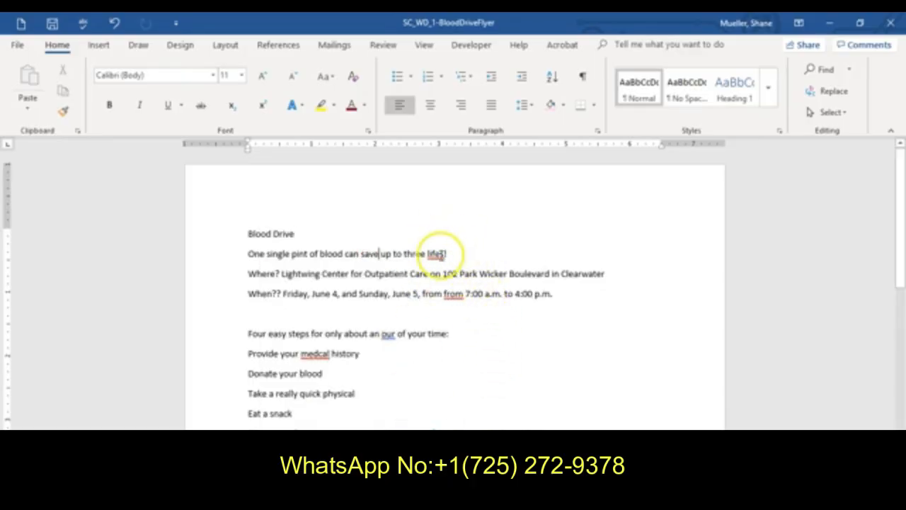
right_click(436, 254)
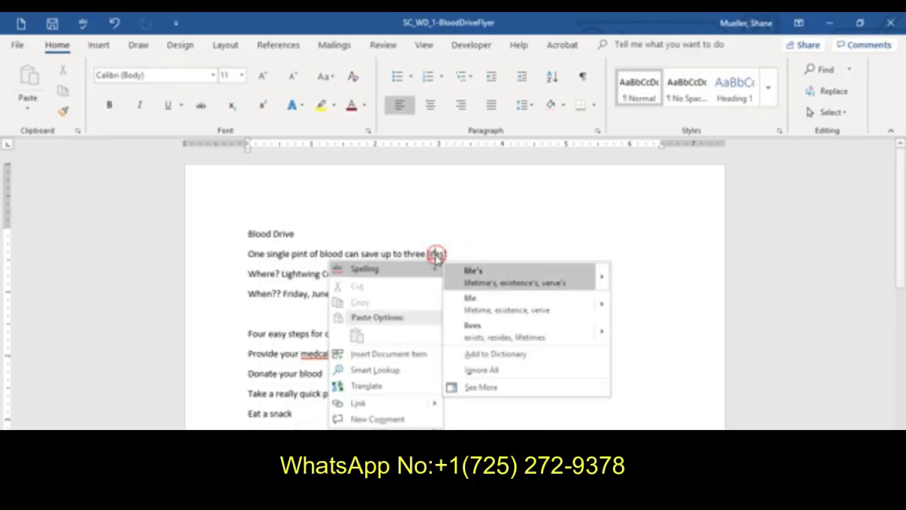
left_click(505, 330)
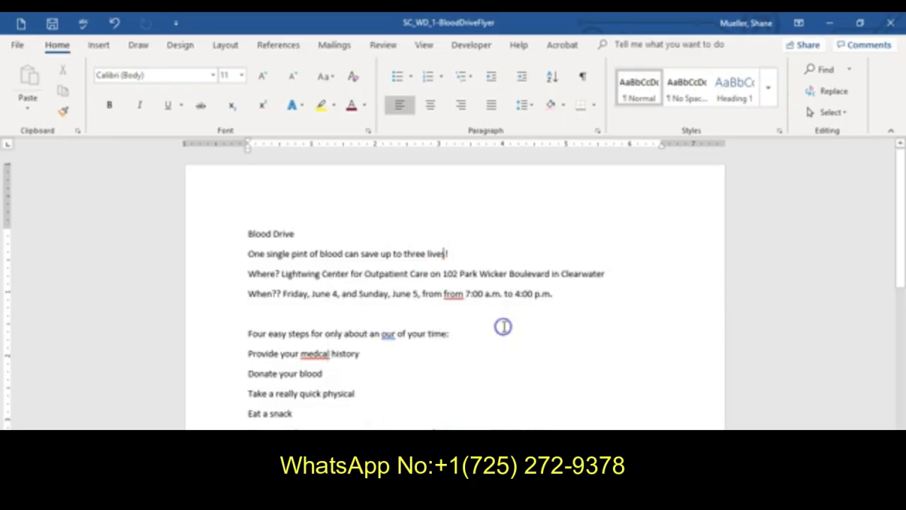
Remove the repeated "from" in the When line and correct the flagged words below it to "hour" and "medical".
right_click(451, 296)
left_click(522, 312)
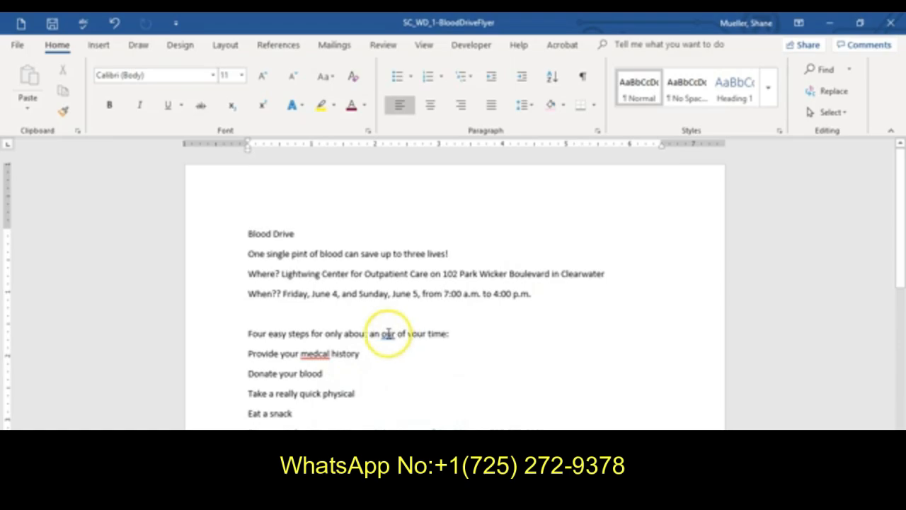
right_click(388, 332)
left_click(425, 190)
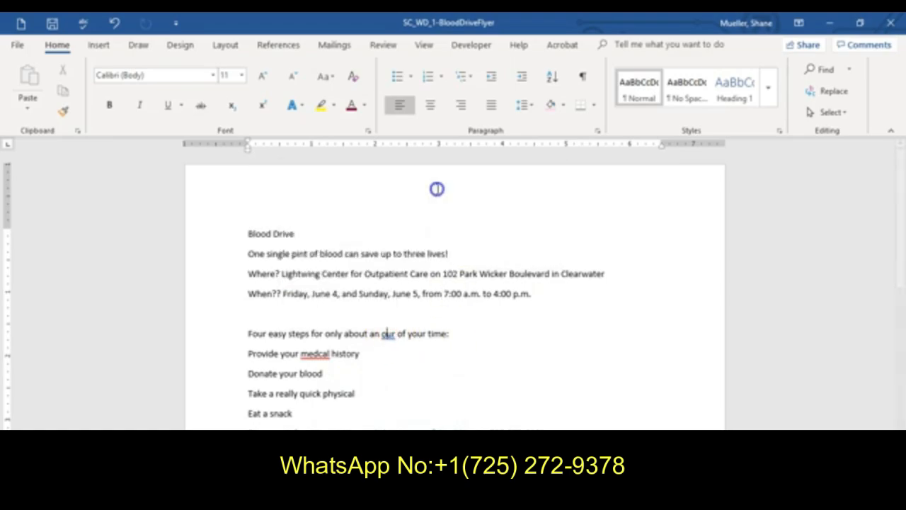
right_click(314, 353)
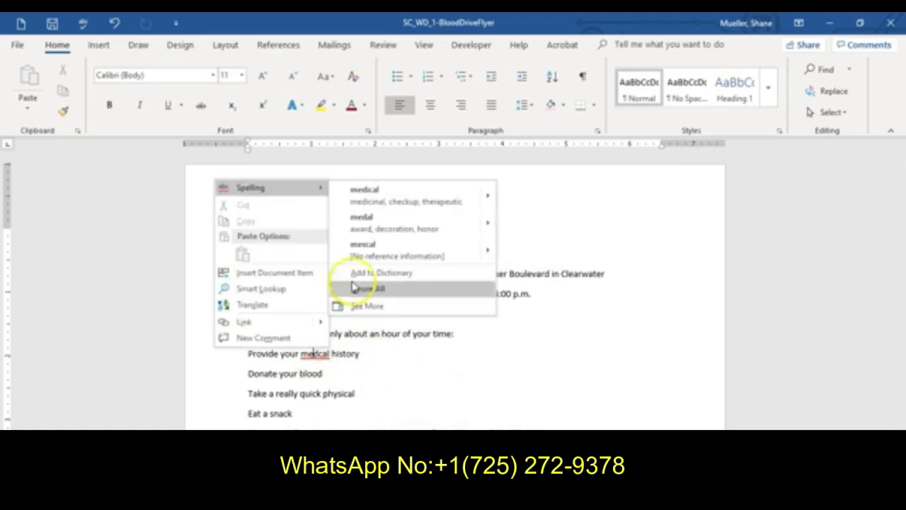
left_click(357, 198)
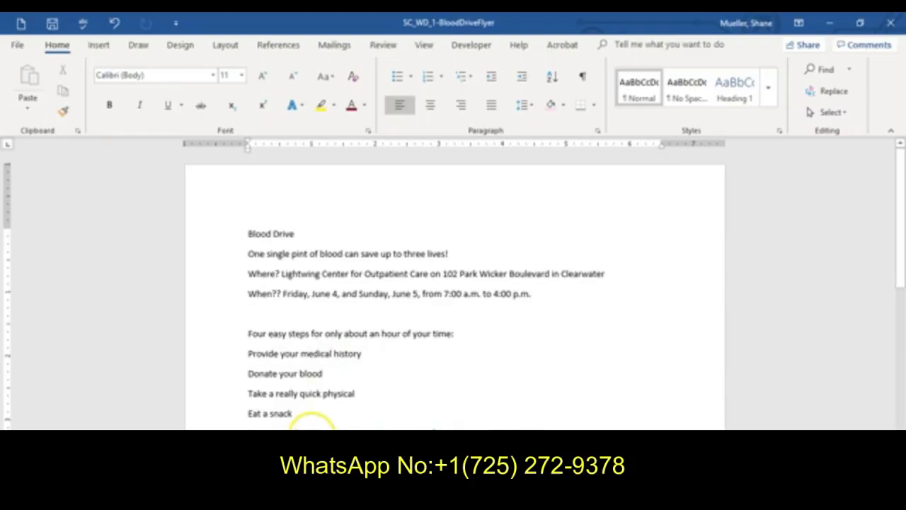
right_click(333, 353)
left_click(386, 276)
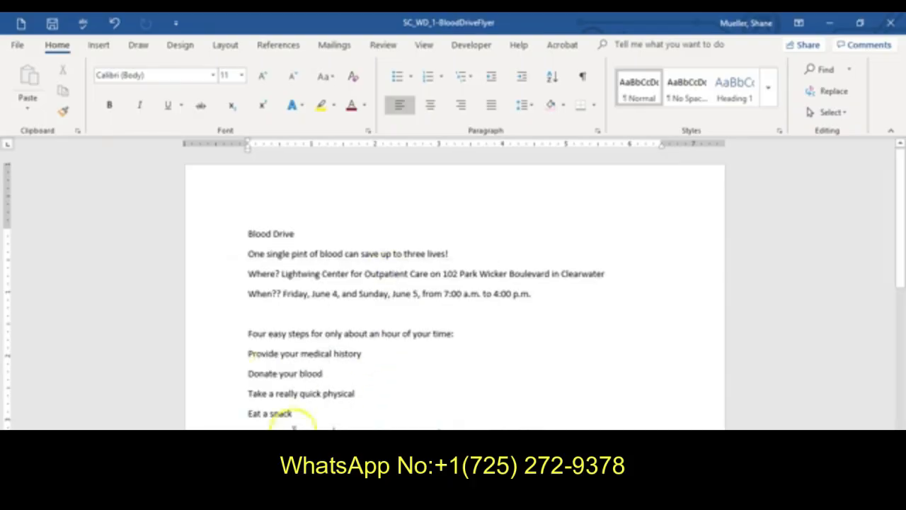
Save the flyer with its spelling and grammar corrections under the same file name.
left_click(52, 24)
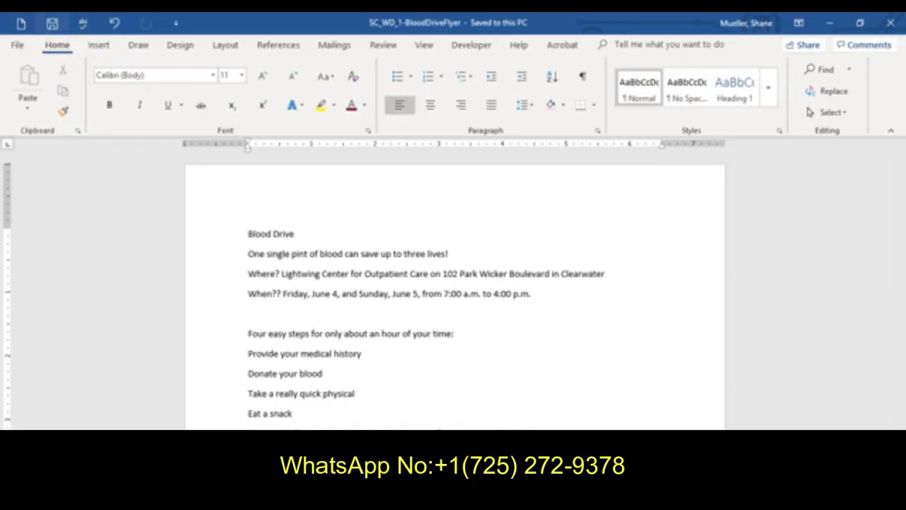
left_click(44, 51)
left_click(376, 260)
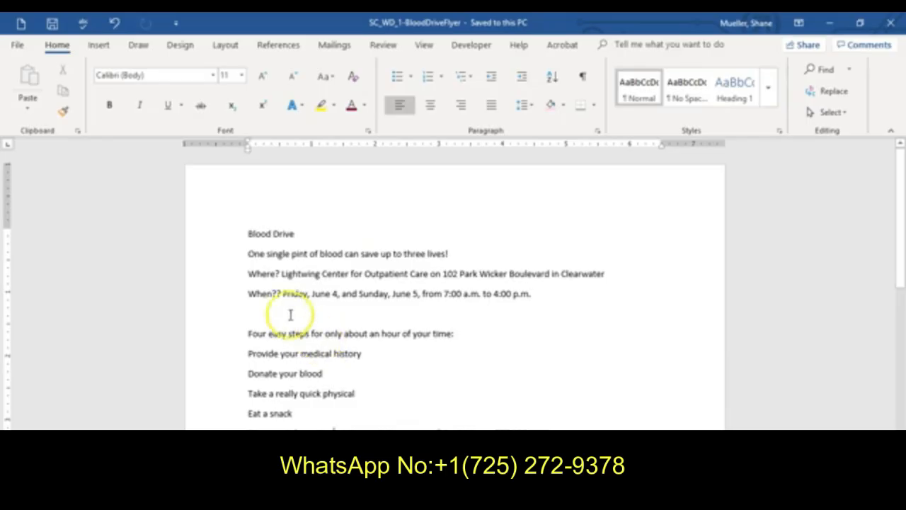
Delete the extra question mark after "When" and the word "single" in the line about one pint of blood.
left_click(278, 293)
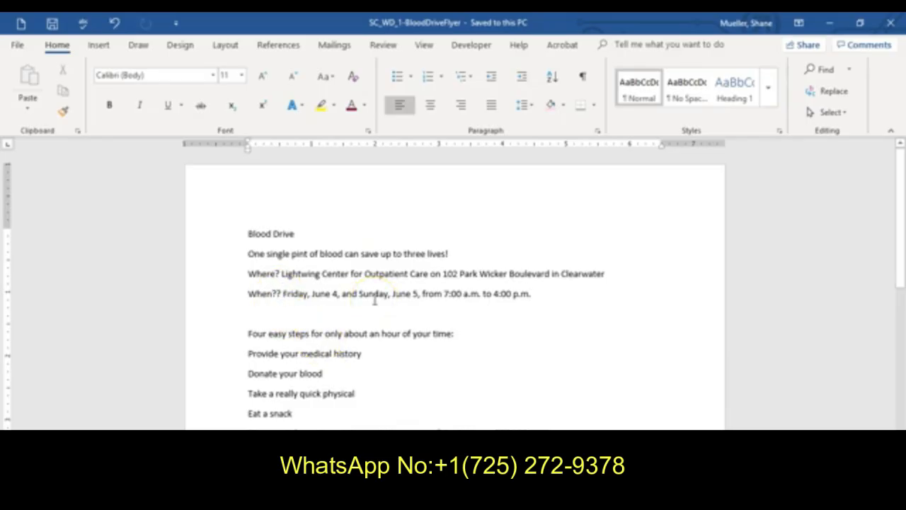
key("Delete")
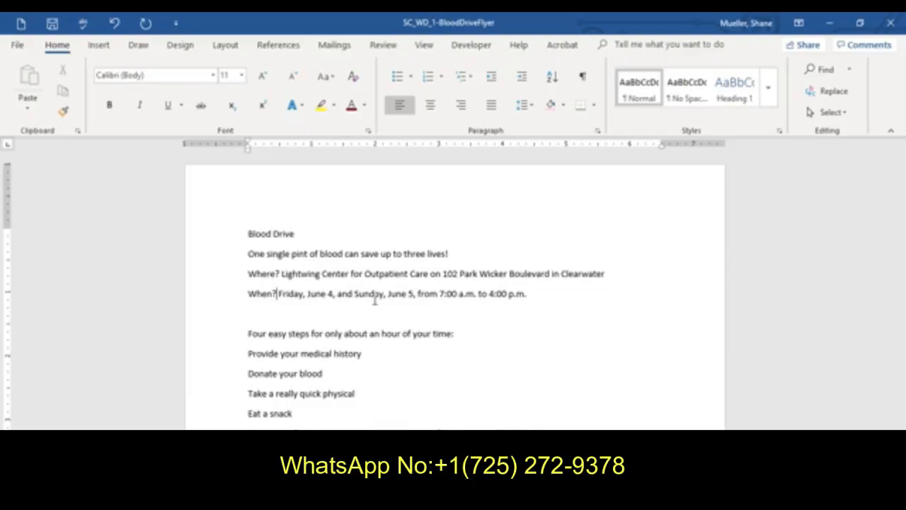
double_click(278, 253)
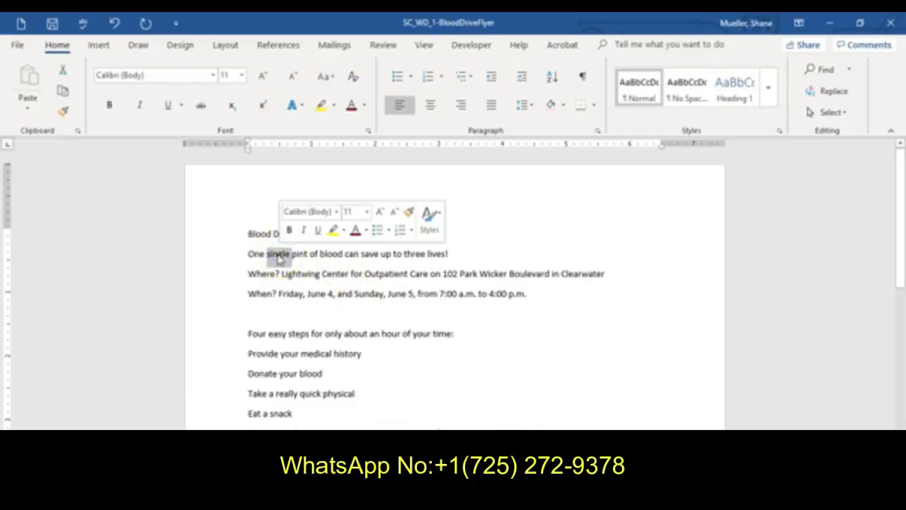
key("Delete")
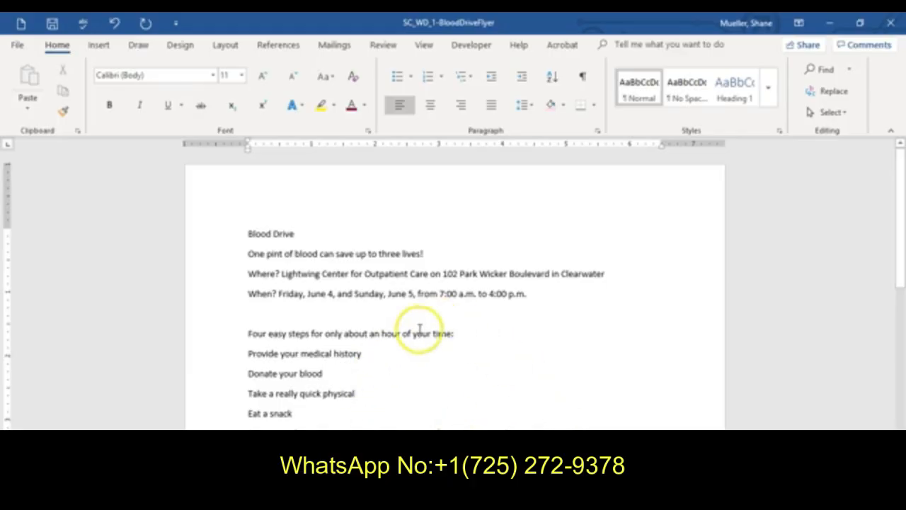
Replace "Sunday" with "Saturday" in the When line.
double_click(370, 293)
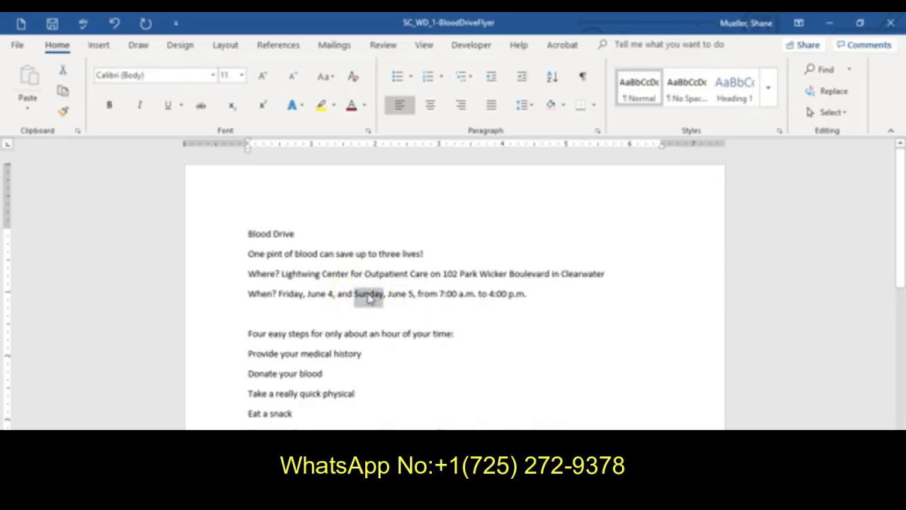
type("Saturday")
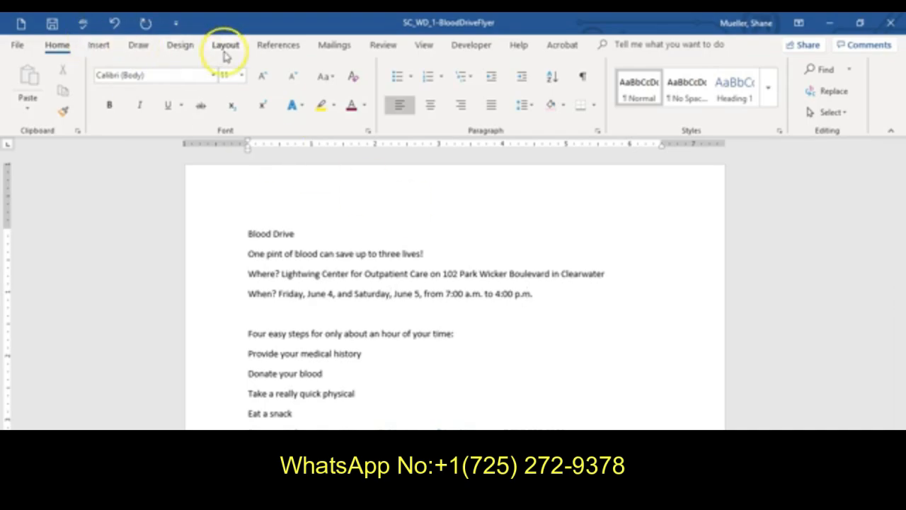
Apply the document theme that uses Garamond text and green accent colors to the flyer.
left_click(180, 44)
left_click(26, 105)
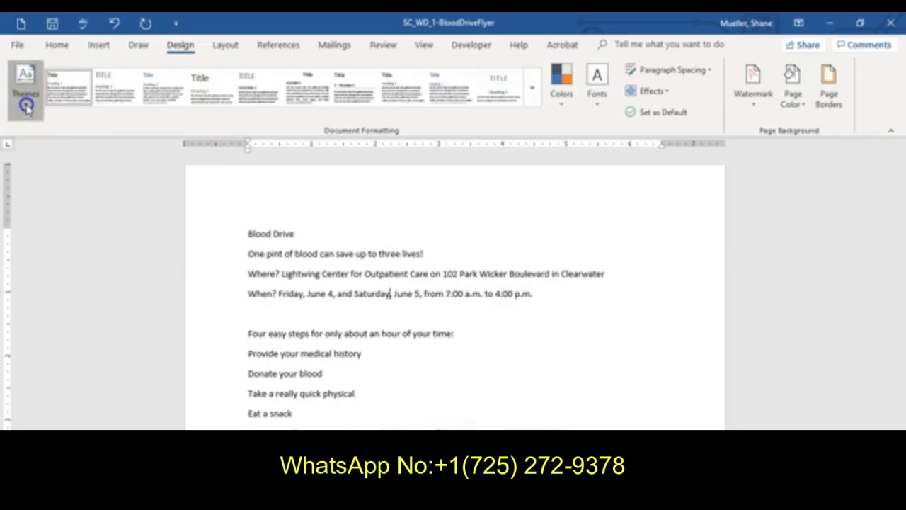
left_click(132, 210)
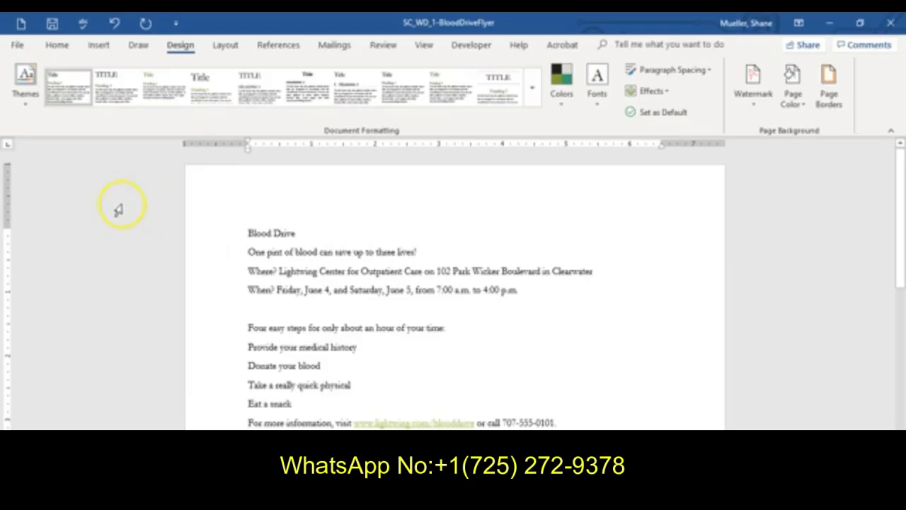
Set the page margins to the Narrow preset, 0.5" on all sides.
left_click(225, 45)
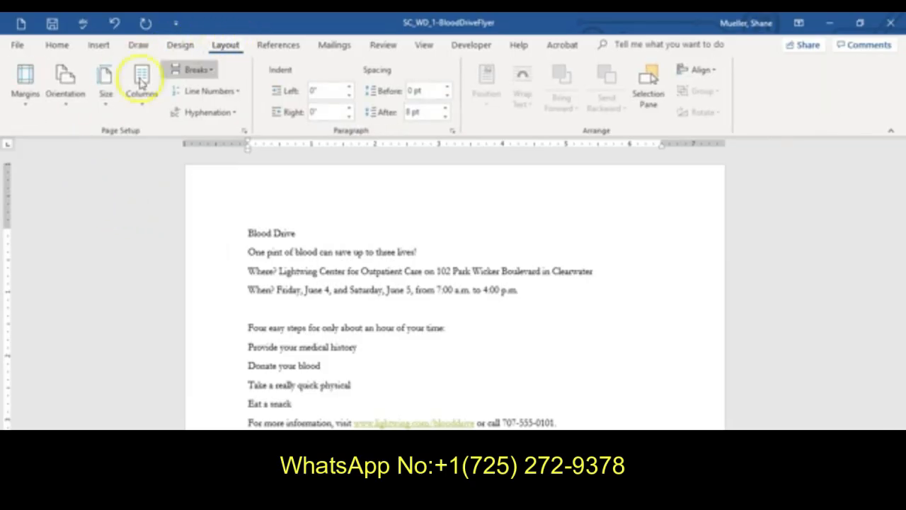
left_click(28, 109)
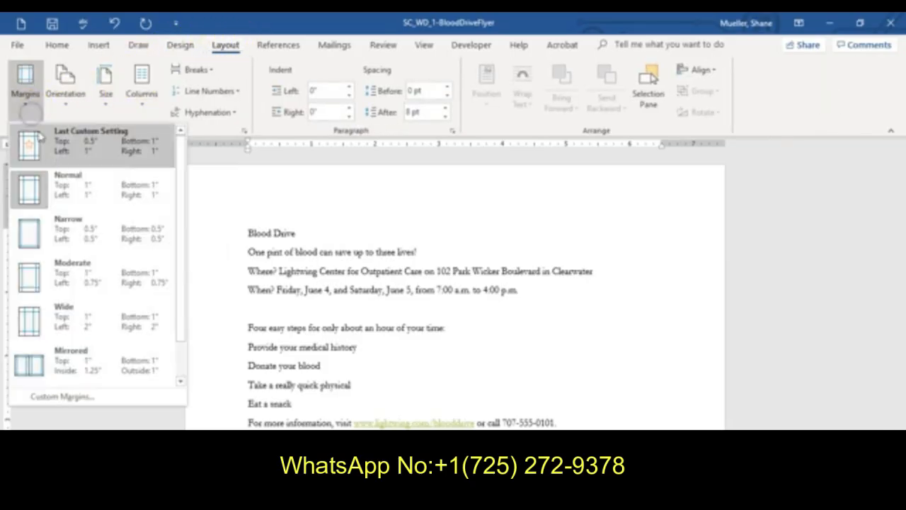
left_click(73, 234)
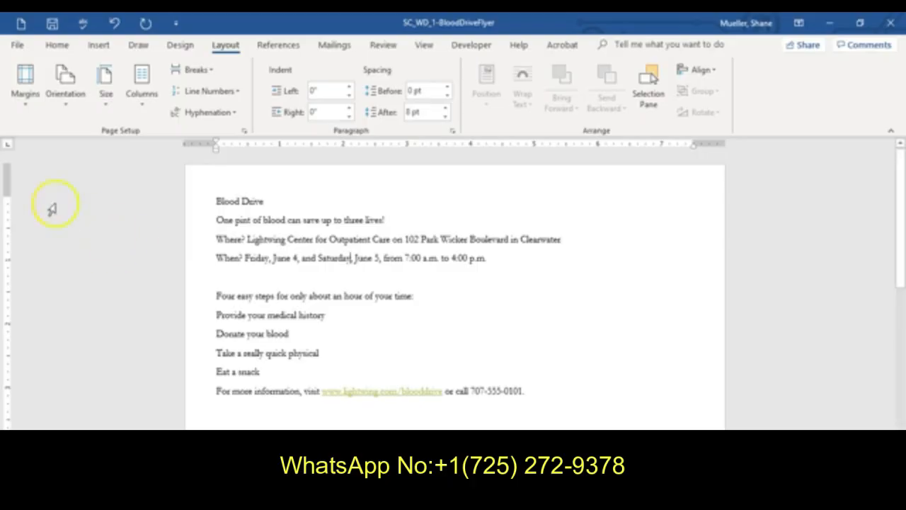
Center the "Blood Drive" title, the "One pint of blood" line and the closing "For more information" line.
left_click(196, 205)
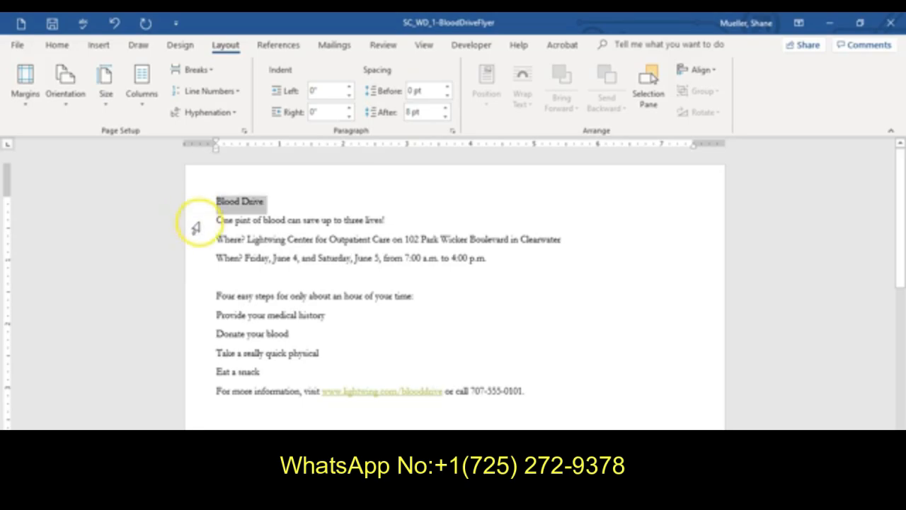
left_click(195, 225, "shift")
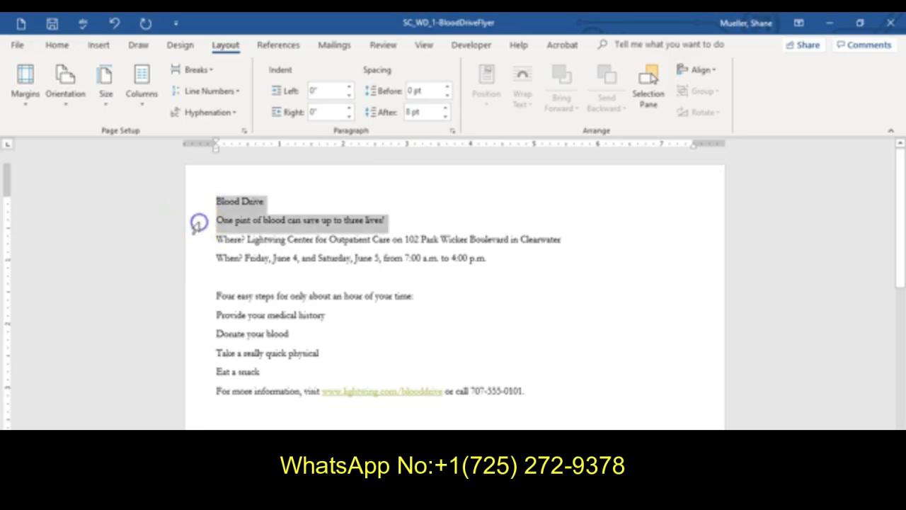
left_click(194, 391, "ctrl")
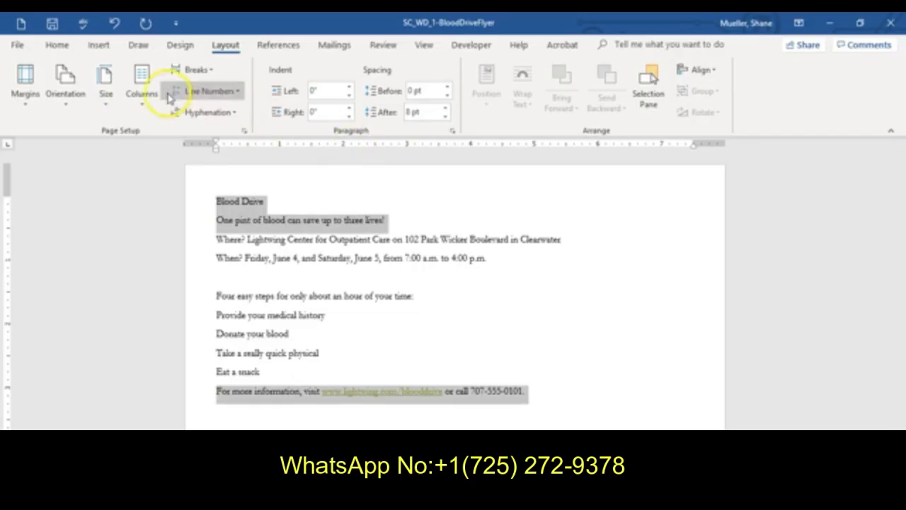
key("ctrl+e")
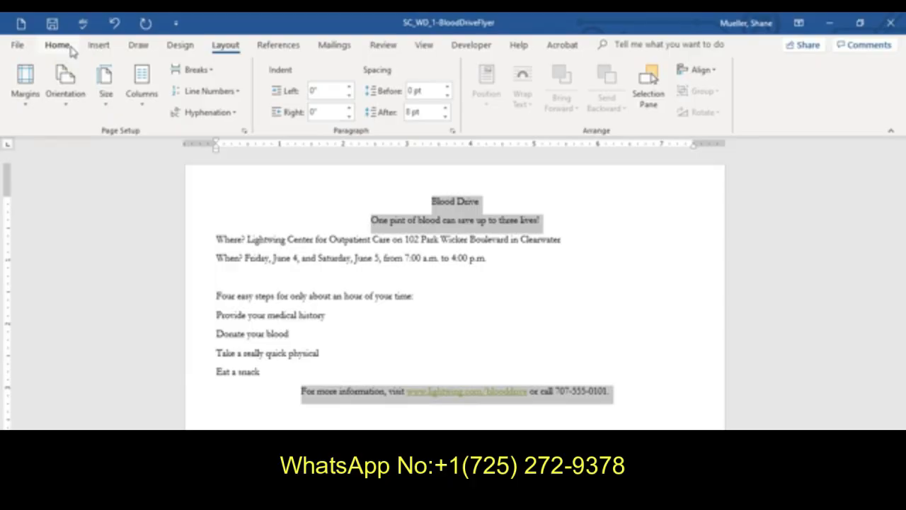
Set the font size to 26 for all text from the "One pint of blood" line through "Eat a snack".
left_click(202, 222)
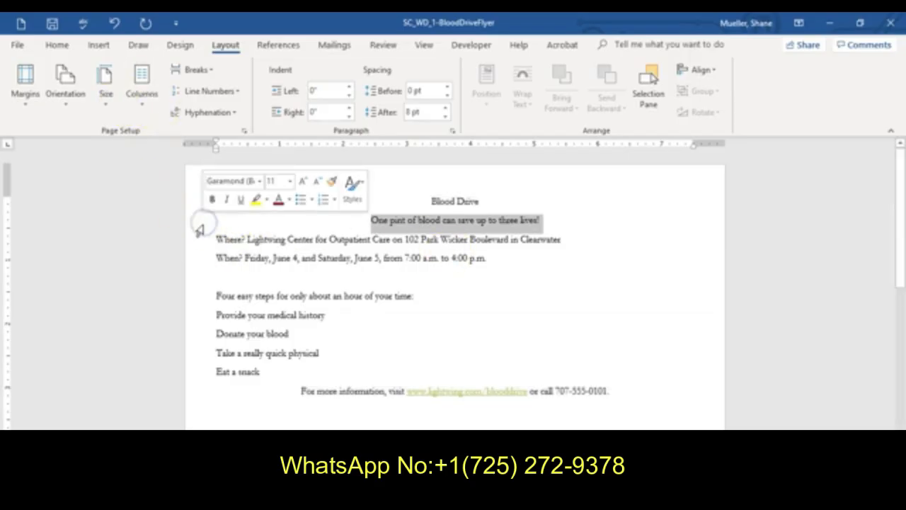
left_click_drag(200, 230, 218, 366)
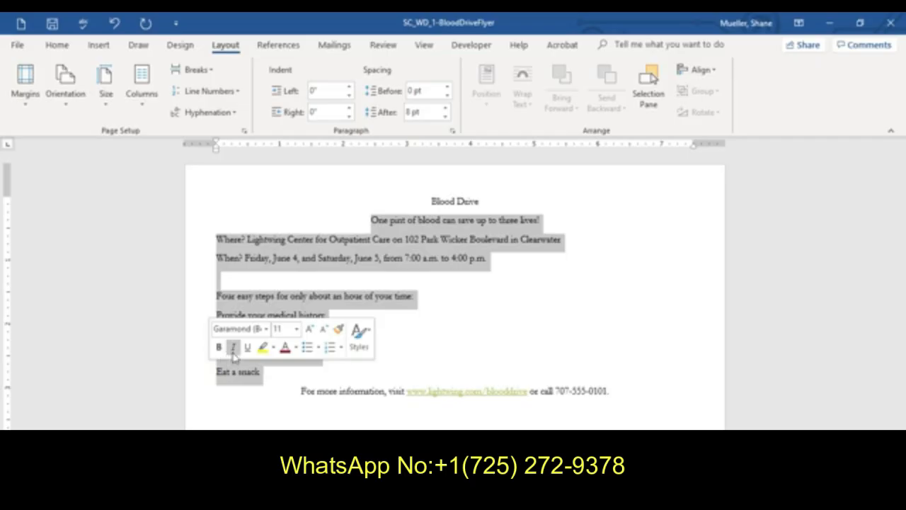
left_click(60, 44)
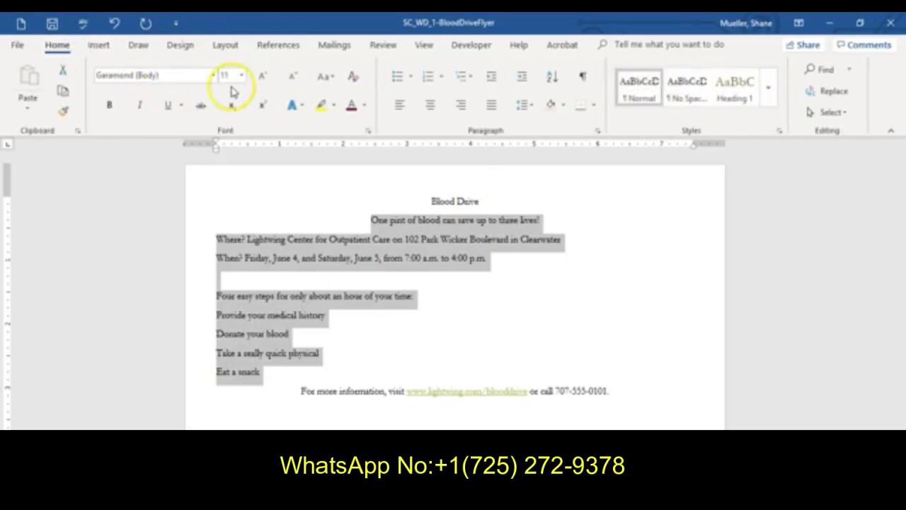
left_click(241, 77)
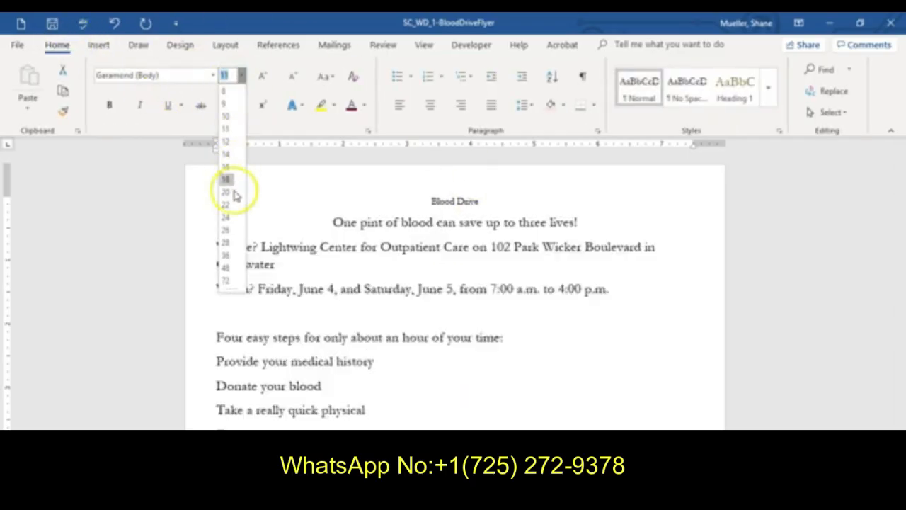
left_click(228, 232)
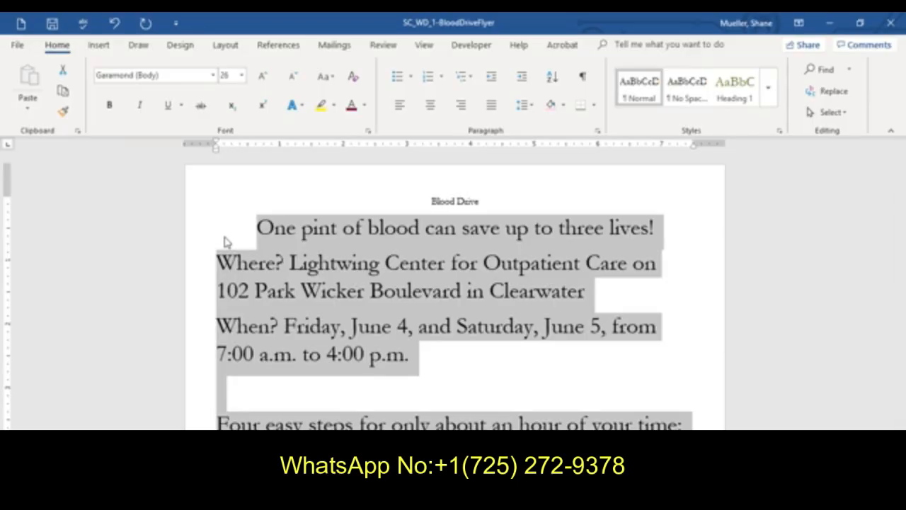
Format the "Where?" and "When?" paragraphs as a bulleted list.
left_click(194, 268)
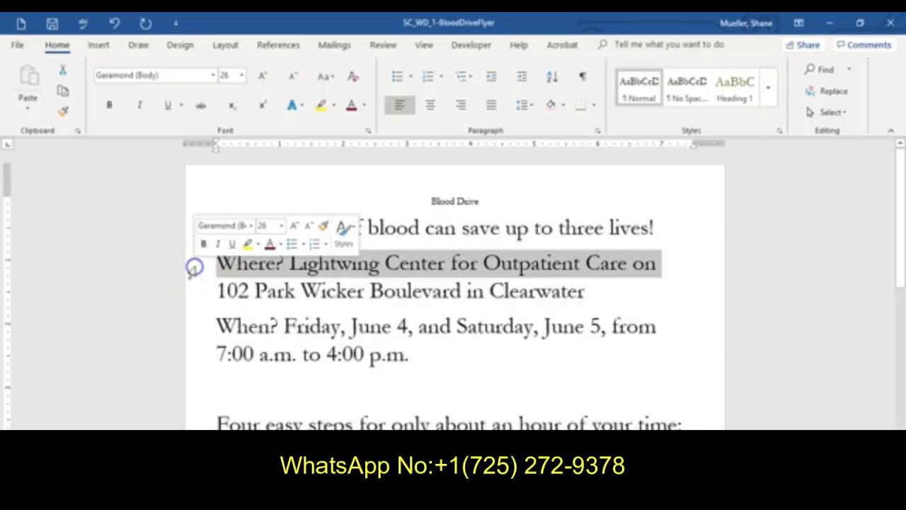
left_click(210, 348, "shift")
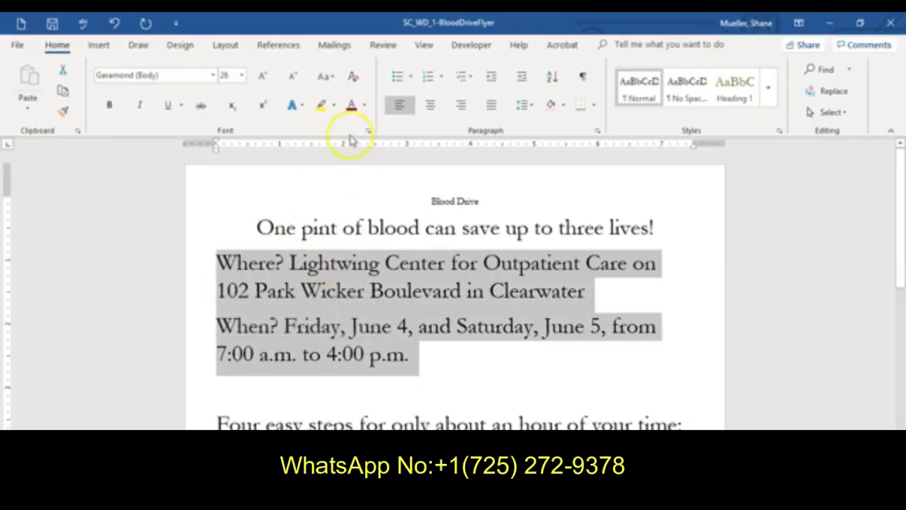
left_click(396, 77)
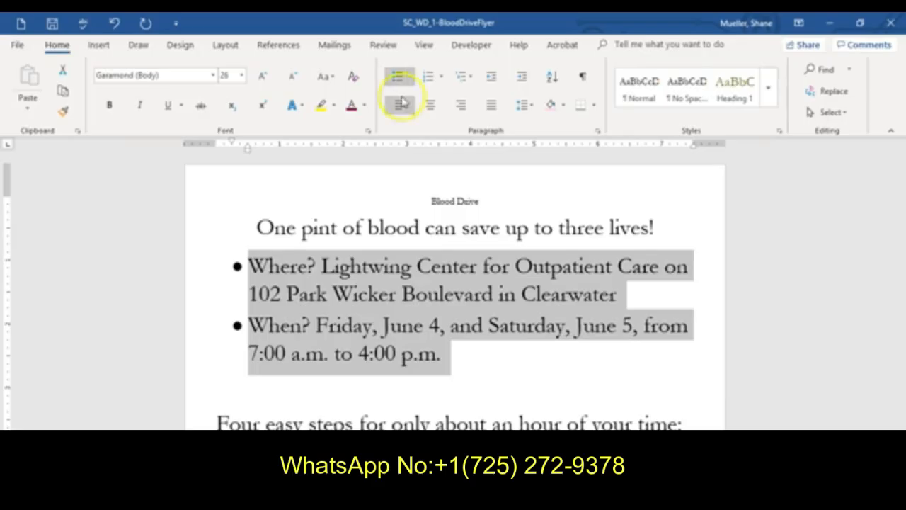
Format the four steps from "Provide your medical history" to "Eat a snack" as a numbered list.
scroll(340, 233, "down", 5)
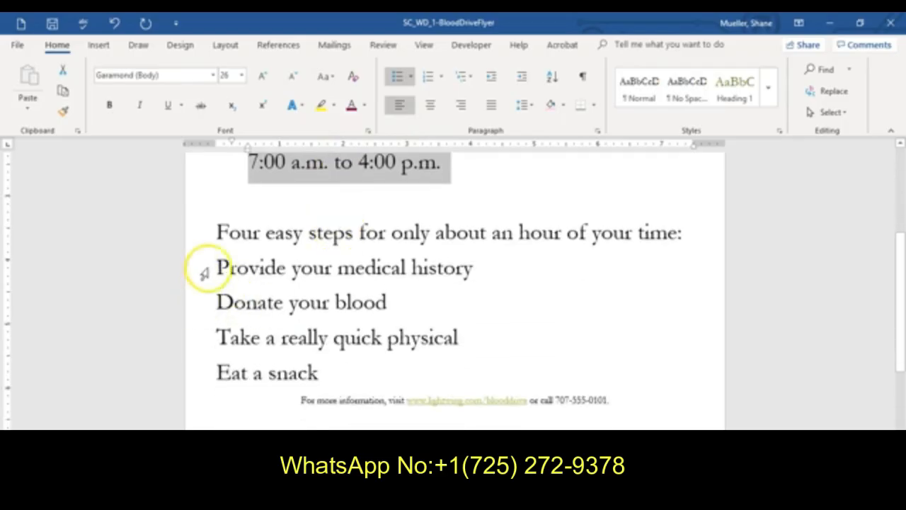
left_click_drag(206, 267, 227, 370)
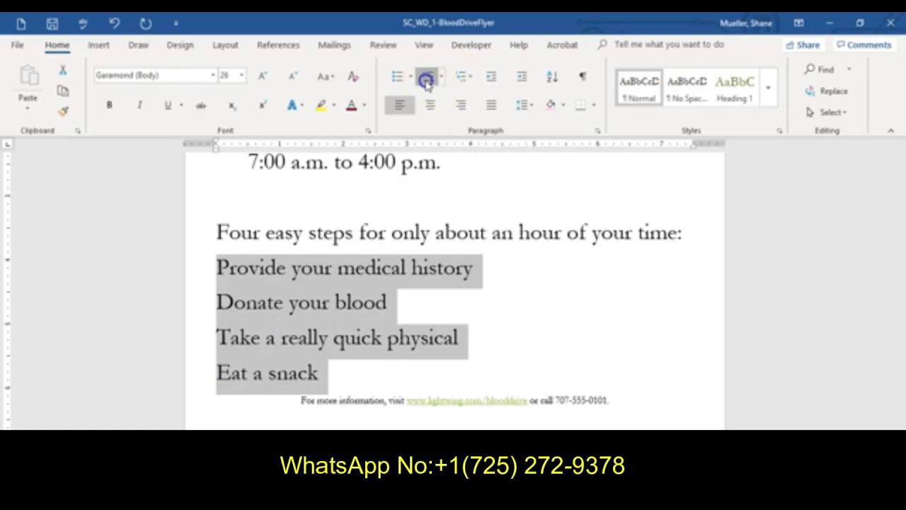
left_click(427, 78)
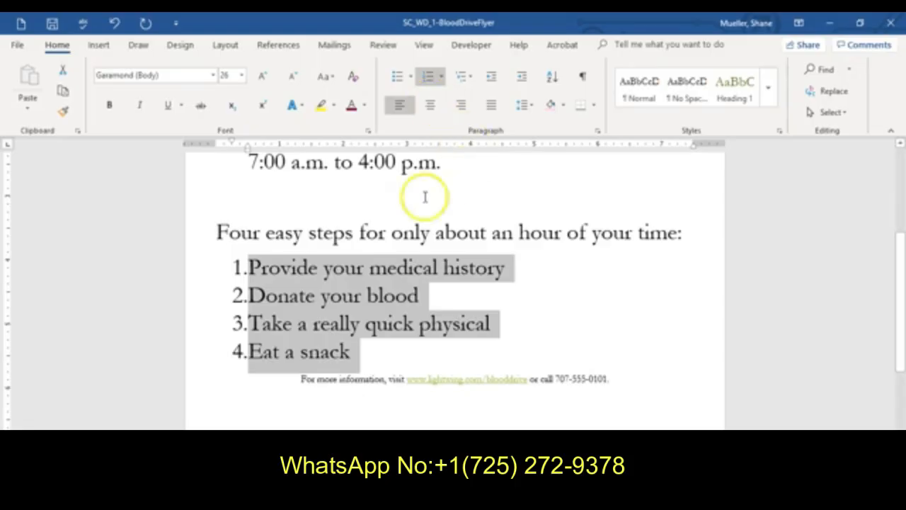
Format the "Blood Drive" title in the Berlin Sans FB Demi font at size 72.
scroll(393, 219, "up", 3)
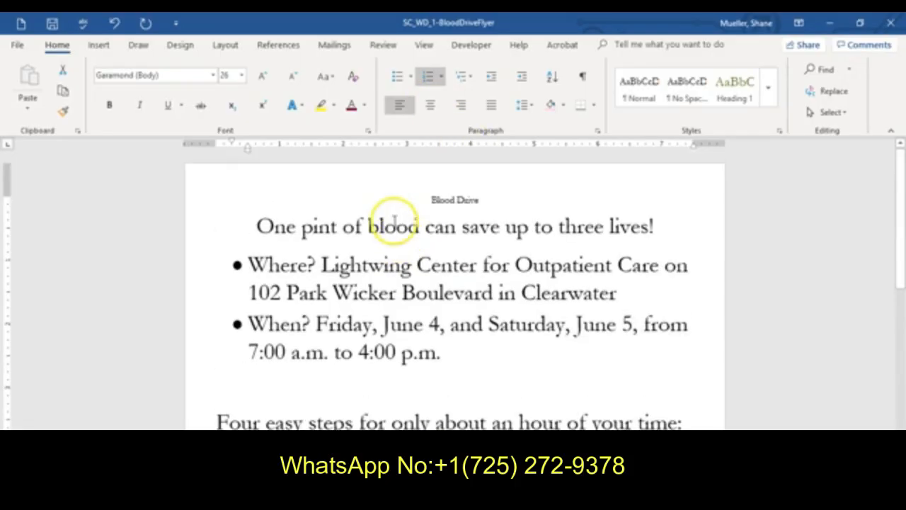
left_click(201, 204)
left_click(241, 75)
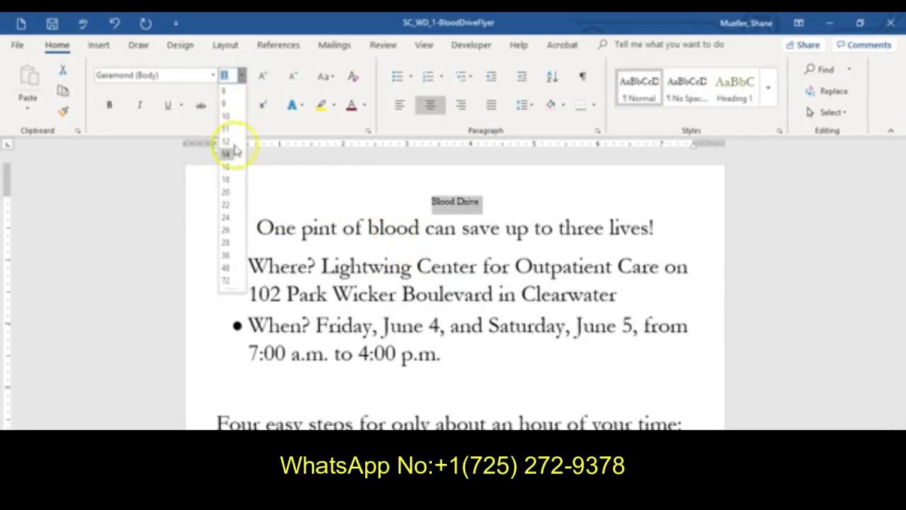
left_click(225, 281)
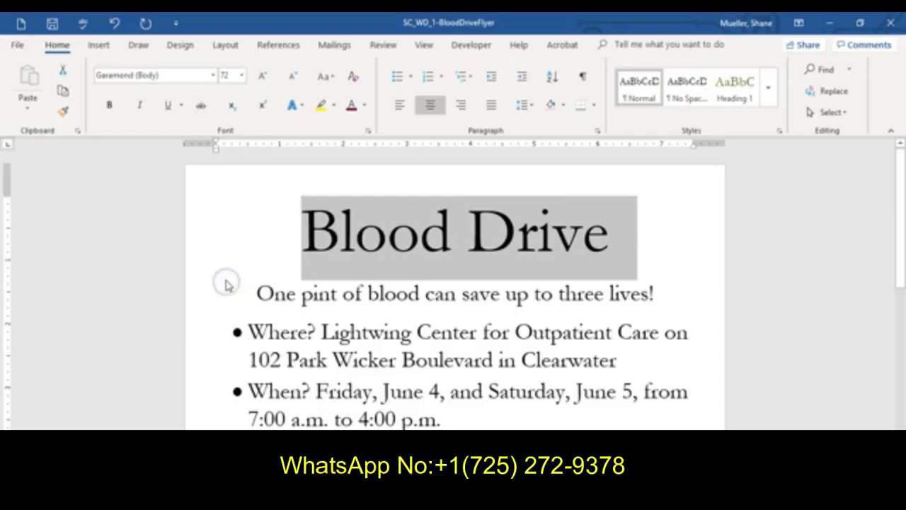
left_click(213, 75)
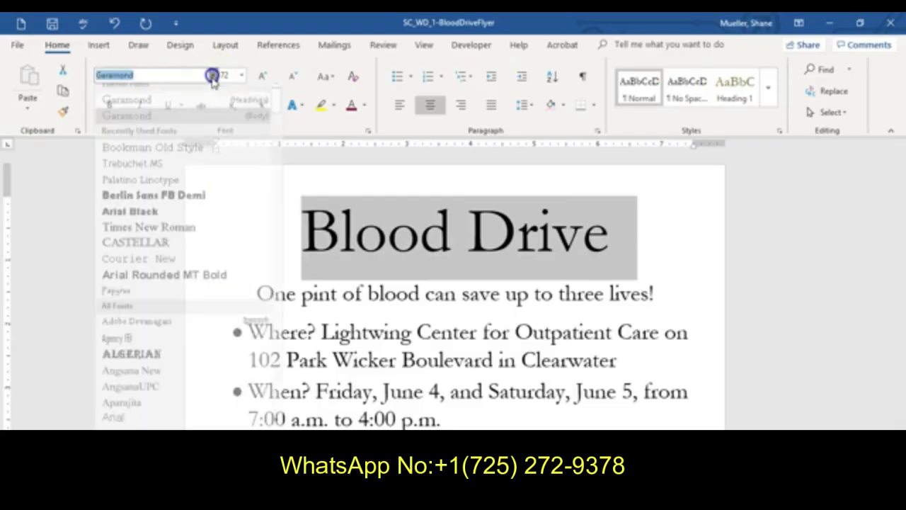
left_click(195, 204)
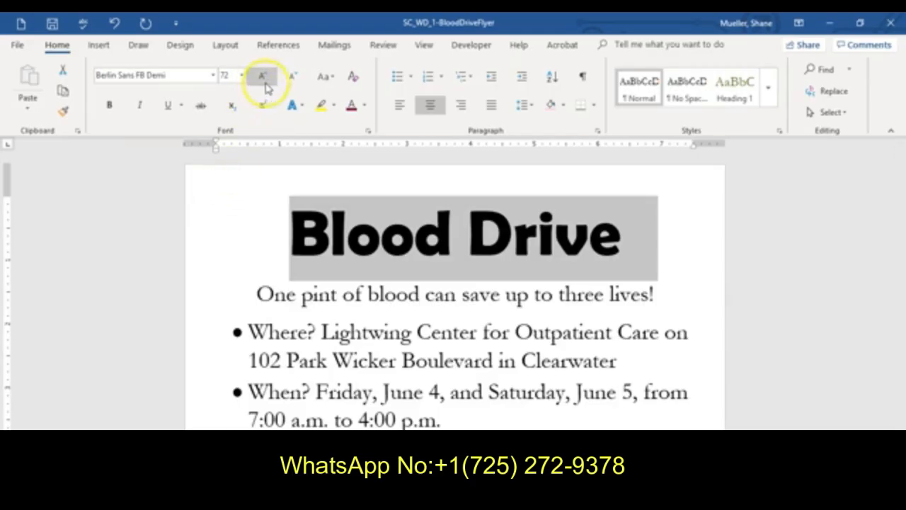
Change the title to uppercase and give it the text effect Fill: White; Outline: Green, Accent color 1; Glow: Green, Accent color 1.
left_click(326, 77)
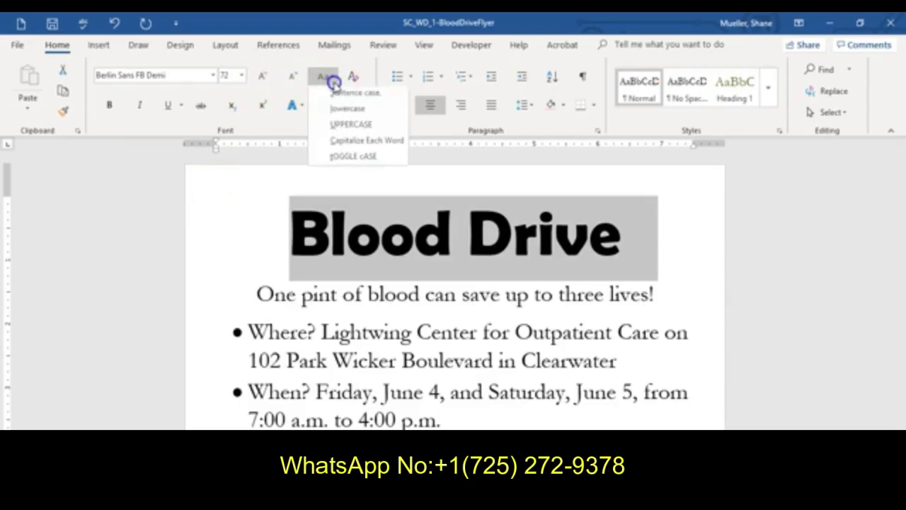
left_click(349, 127)
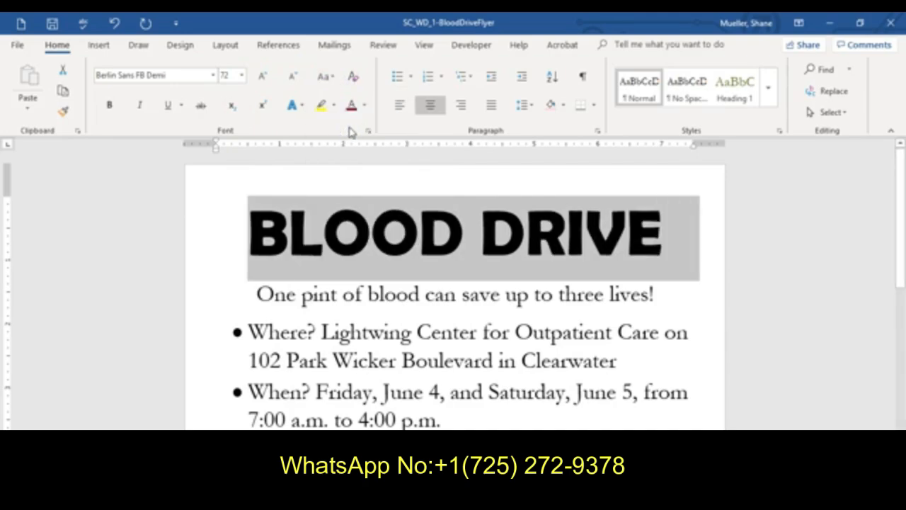
left_click(302, 107)
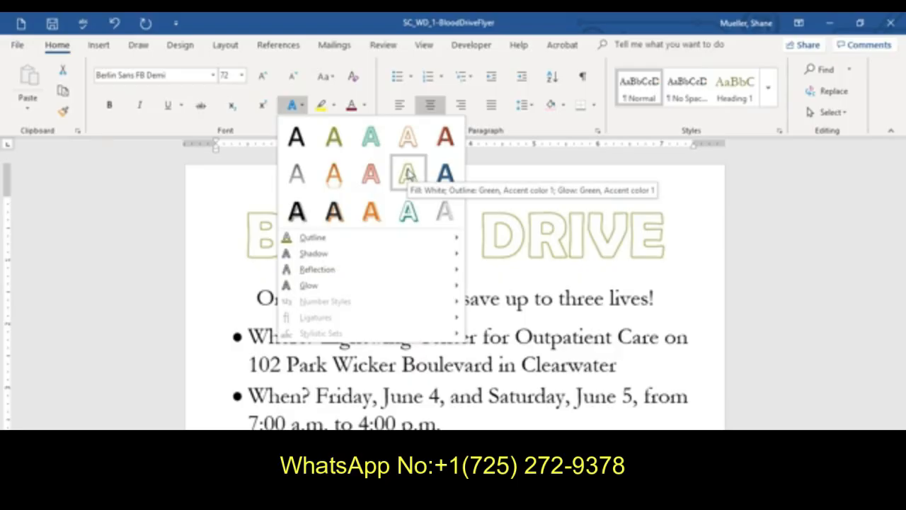
left_click(408, 174)
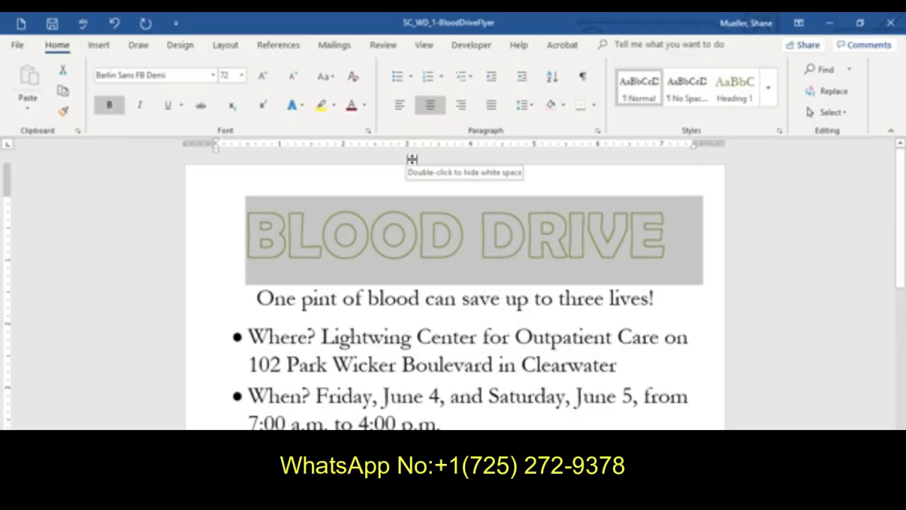
Shade the title paragraph with the dark gold theme color and save the flyer.
left_click(564, 106)
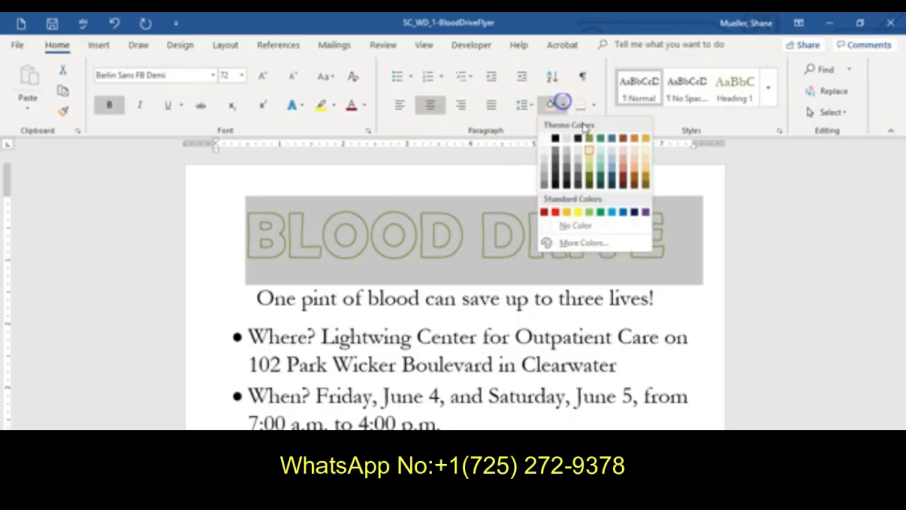
left_click(645, 181)
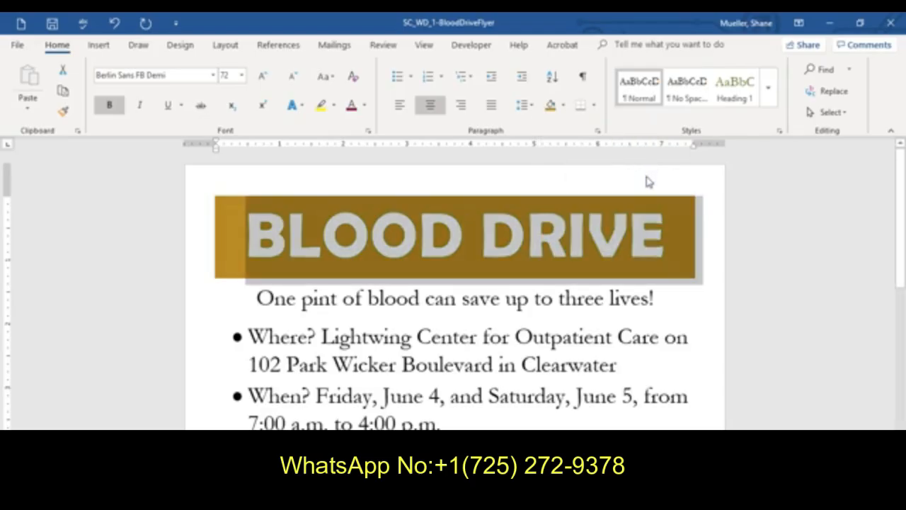
left_click(52, 24)
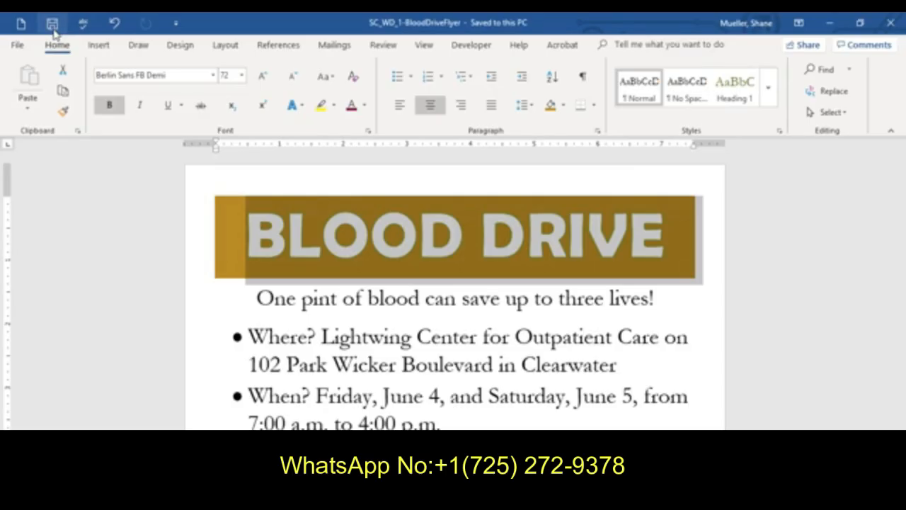
Change the document's theme colors to the Red Violet color scheme.
left_click(181, 47)
left_click(562, 103)
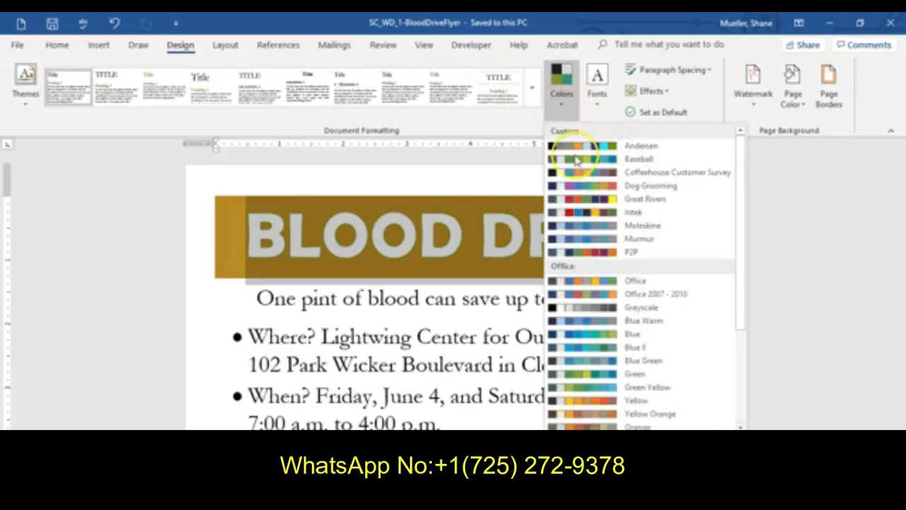
scroll(609, 357, "down", 2)
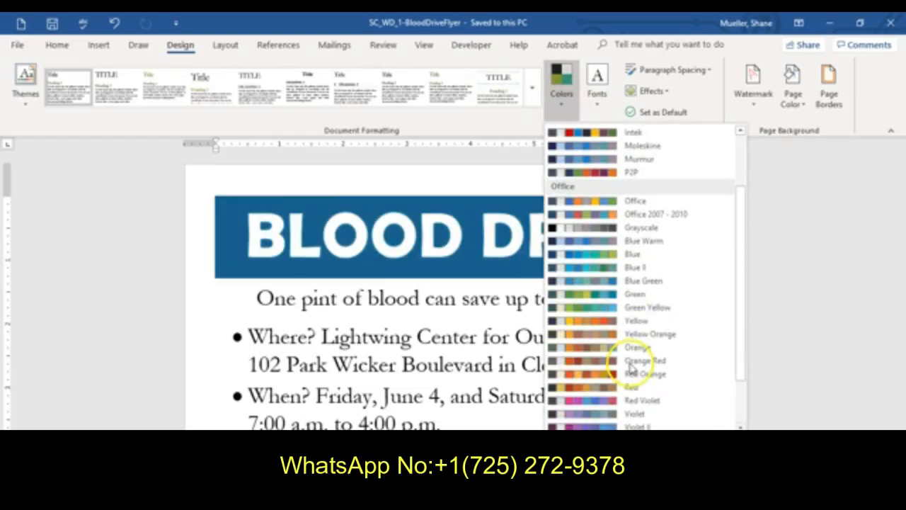
left_click(652, 403)
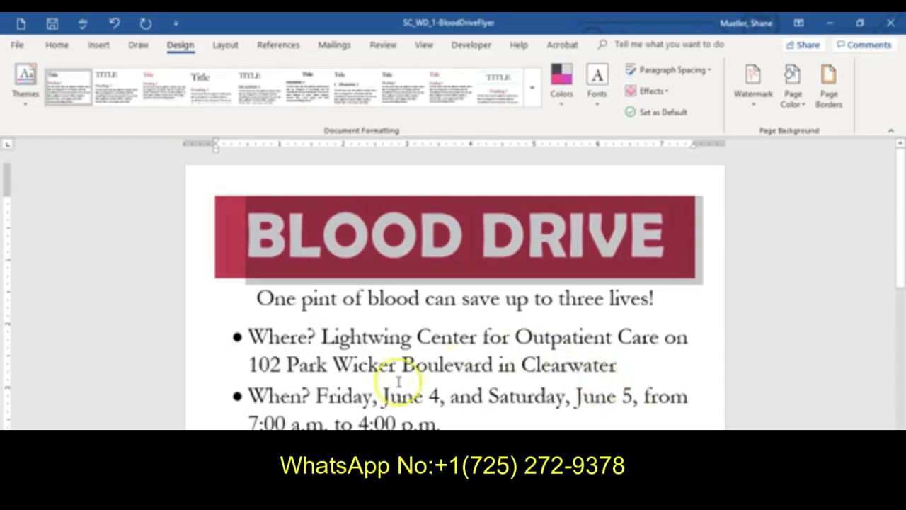
Make the "One pint of blood can save up to three lives!" line bold in Red, Accent 6, Darker 25%.
left_click(197, 299)
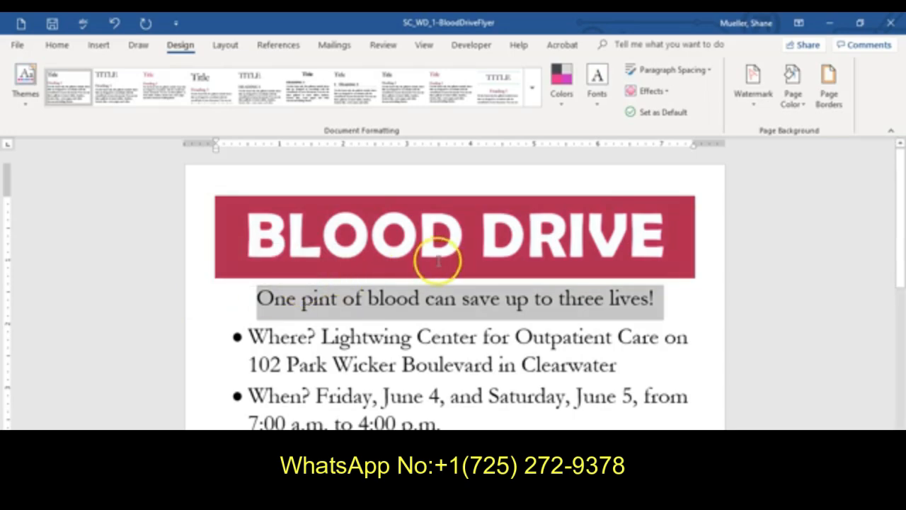
left_click(59, 46)
left_click(362, 105)
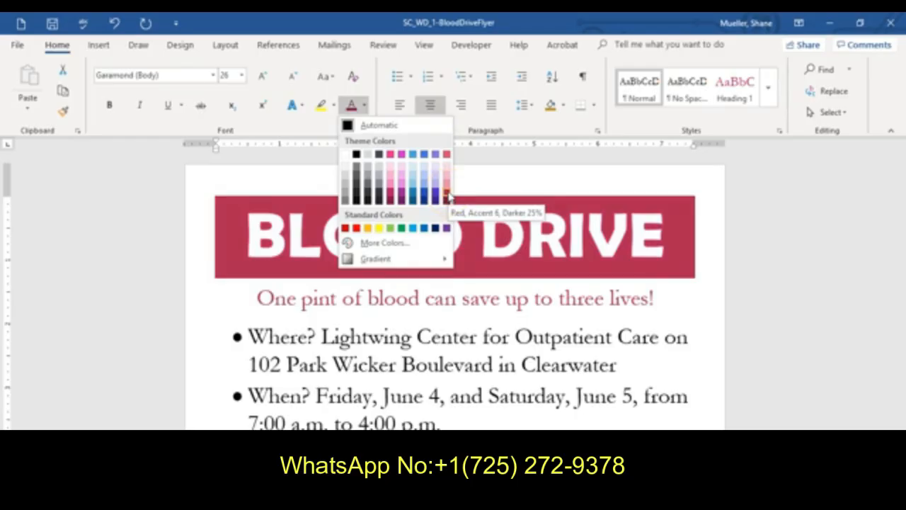
left_click(447, 194)
left_click(112, 109)
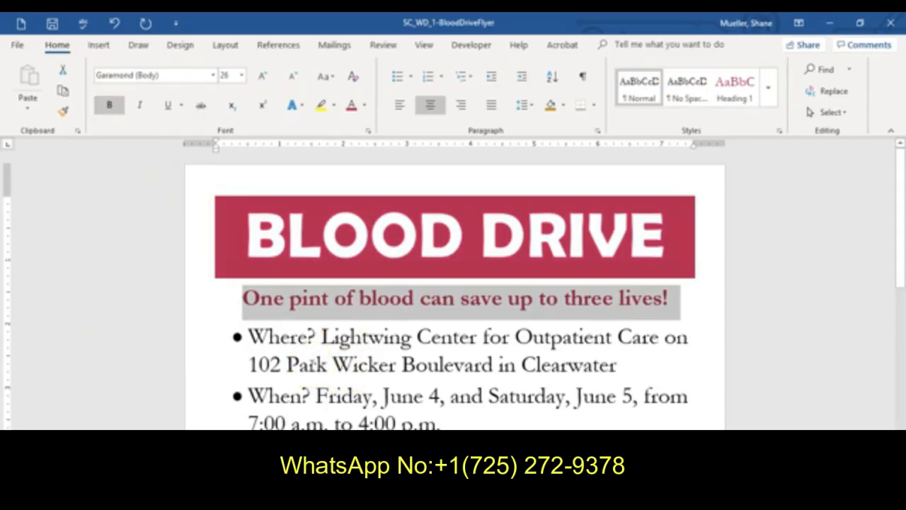
Move the word "Park" after "Wicker" in the Where? bullet so the street reads "Wicker Park Boulevard".
double_click(313, 363)
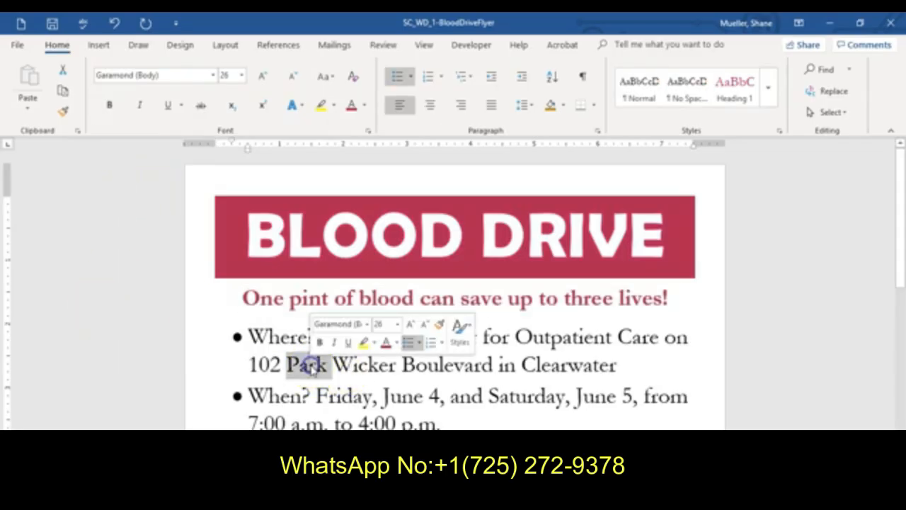
left_click(63, 72)
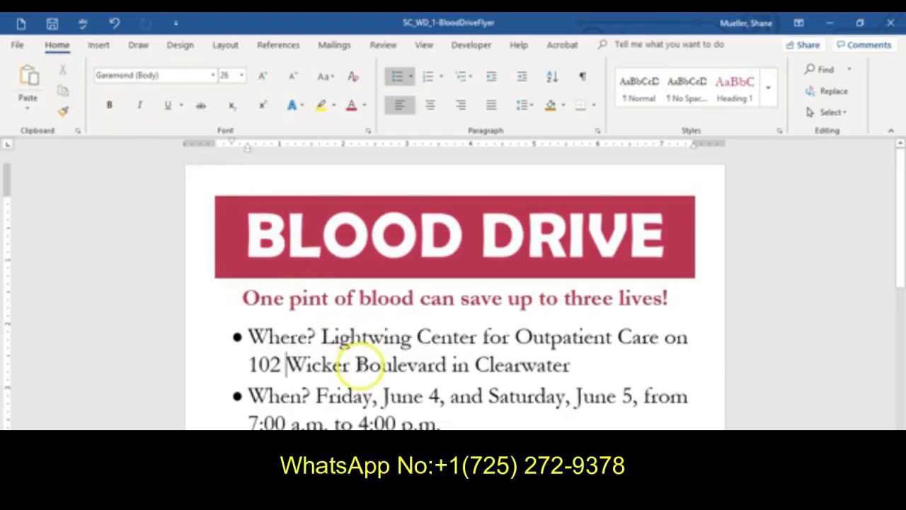
left_click(354, 364)
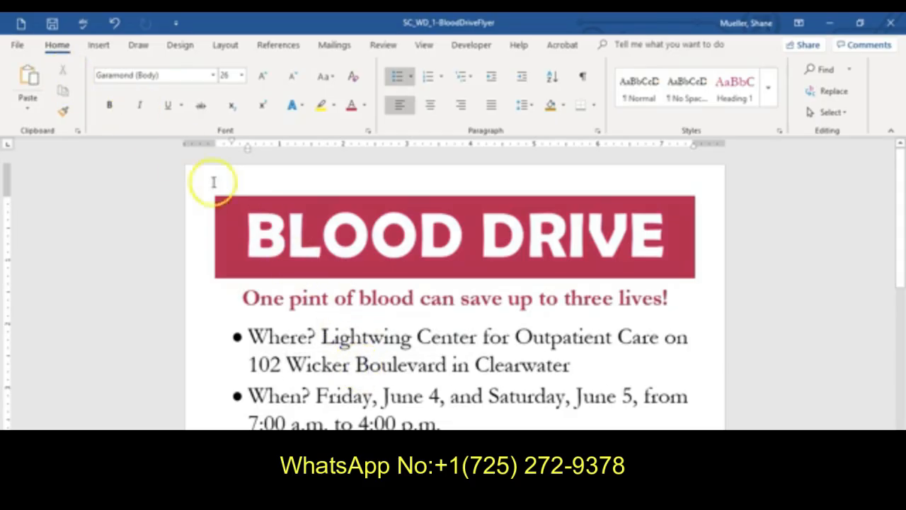
left_click(29, 77)
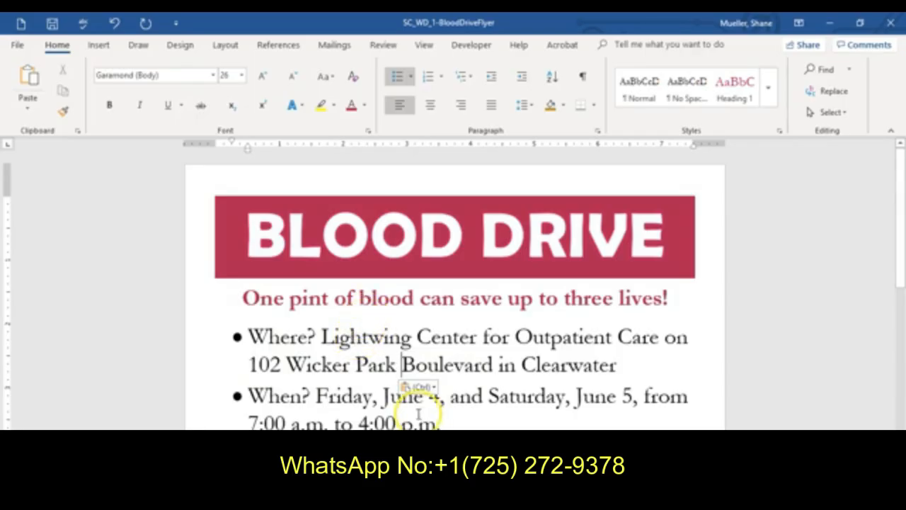
Copy "your" from the "Four easy steps" line and paste it before "blood" in the line below the title, merging formatting.
scroll(386, 444, "down", 1)
scroll(371, 415, "down", 3)
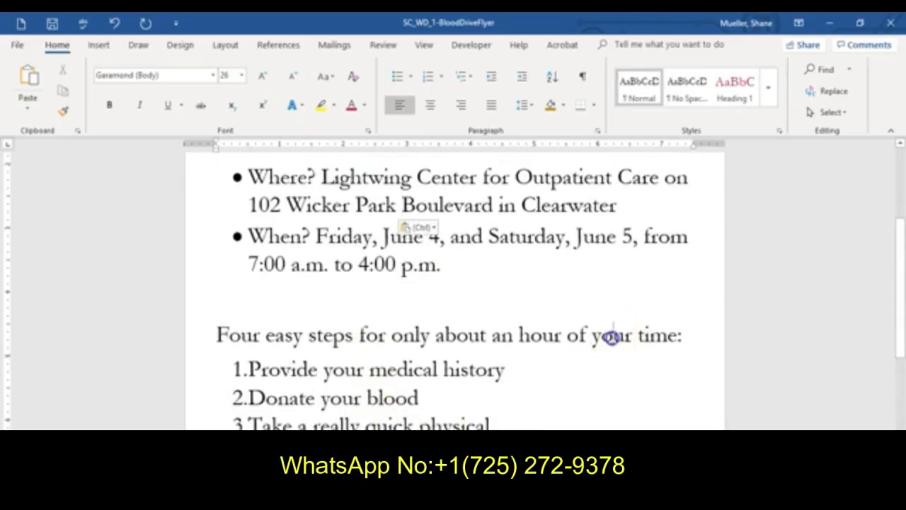
double_click(612, 335)
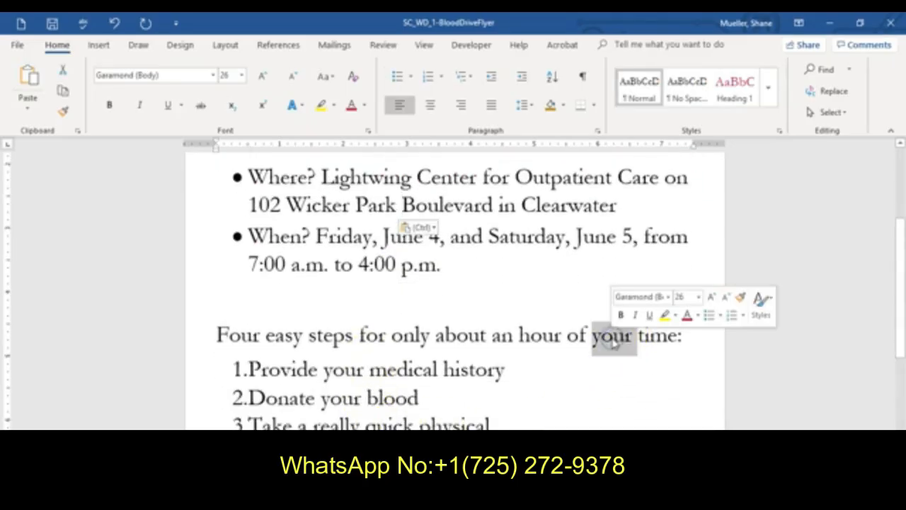
left_click(63, 92)
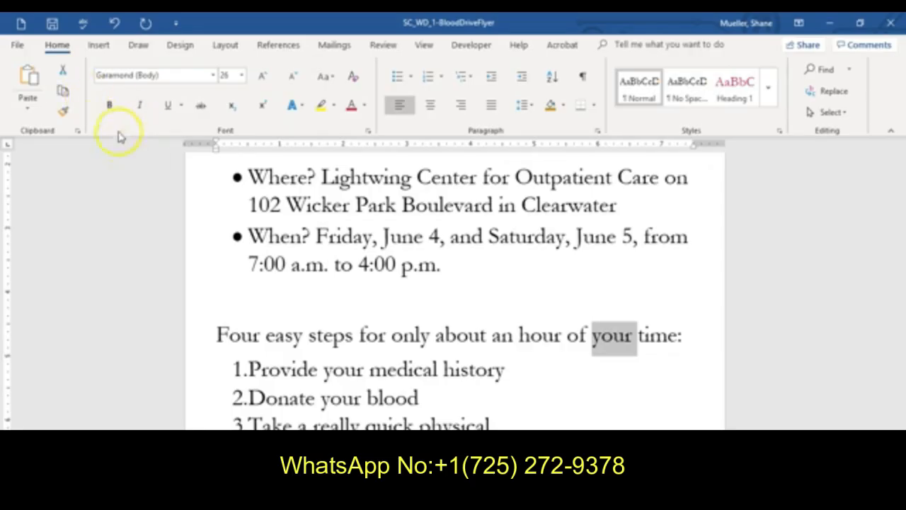
scroll(555, 405, "up", 2)
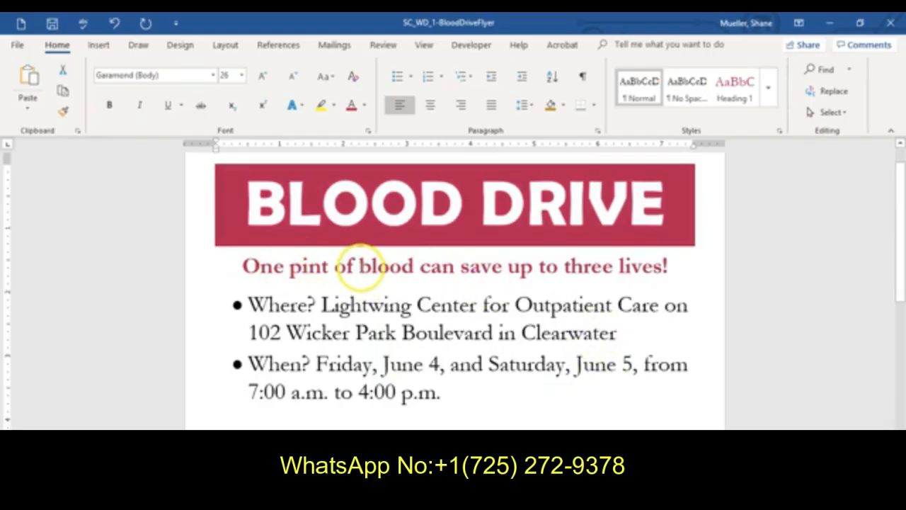
left_click(359, 267)
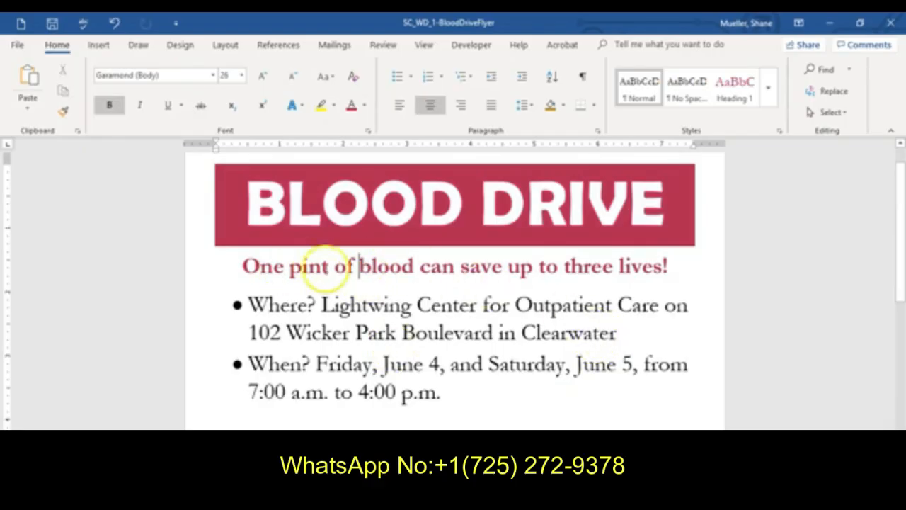
left_click(31, 111)
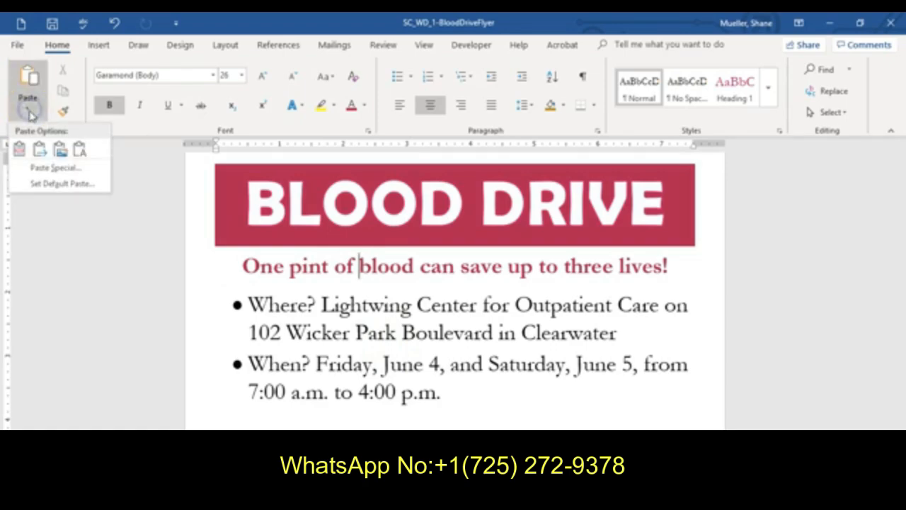
left_click(39, 150)
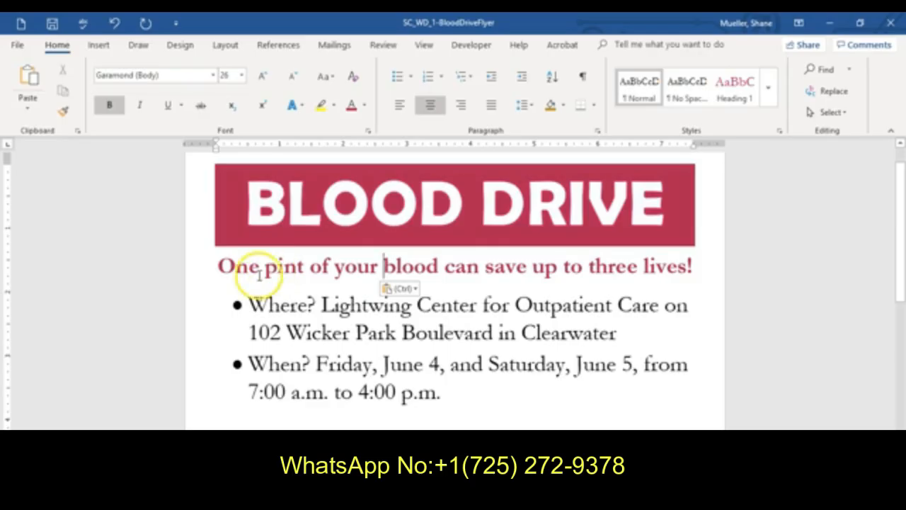
Remove the hyperlink from the web address in the "For more information" line.
scroll(340, 190, "down", 5)
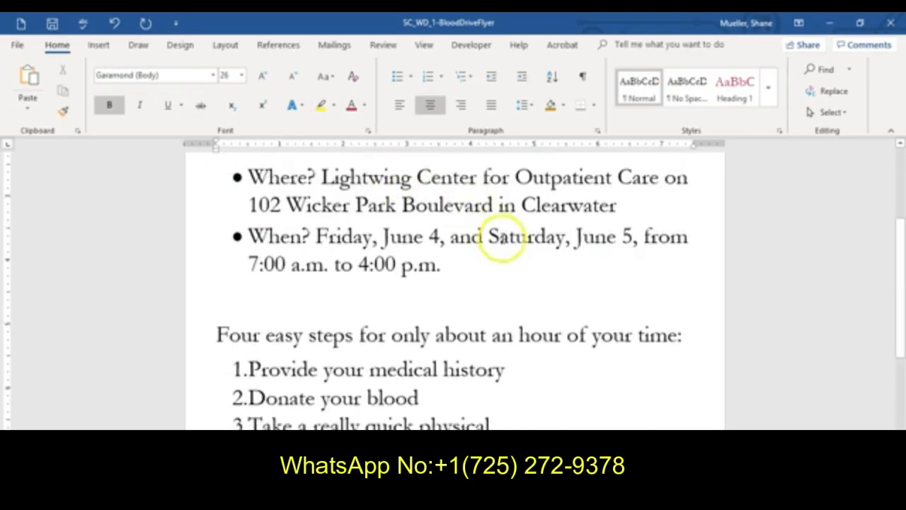
scroll(509, 245, "down", 1)
right_click(477, 259)
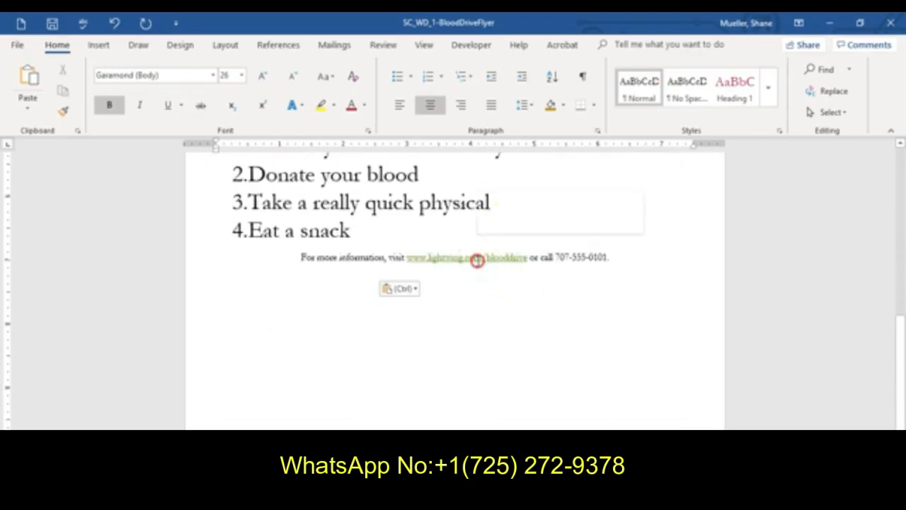
left_click(535, 367)
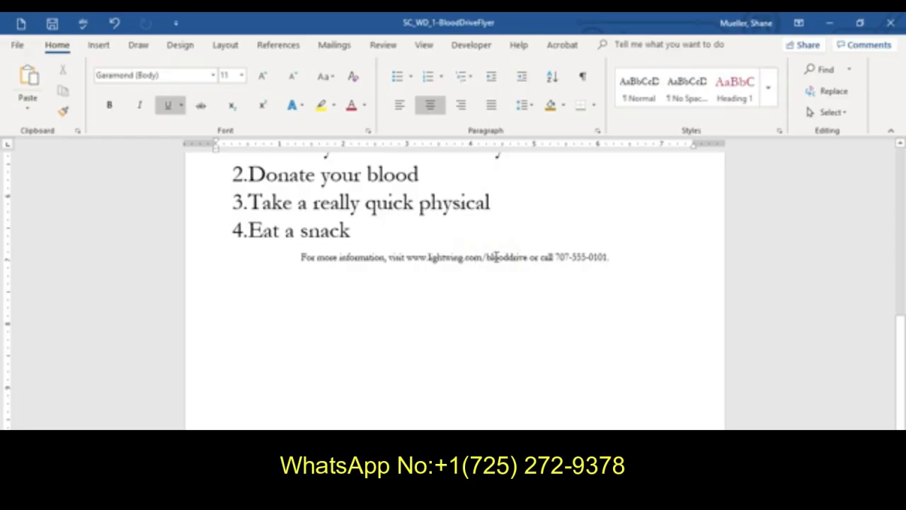
Format the "For more information" line at font size 16 in Blue, Accent 4, Darker 50%.
left_click(199, 259)
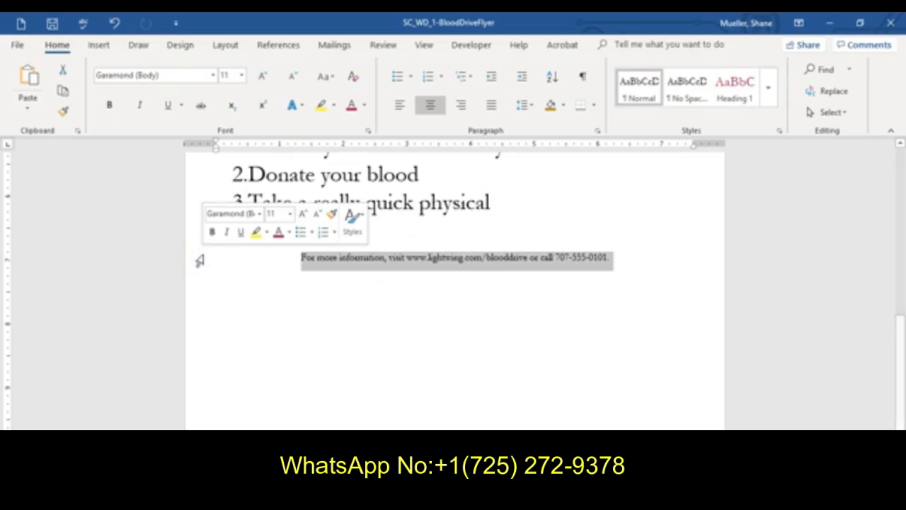
left_click(290, 214)
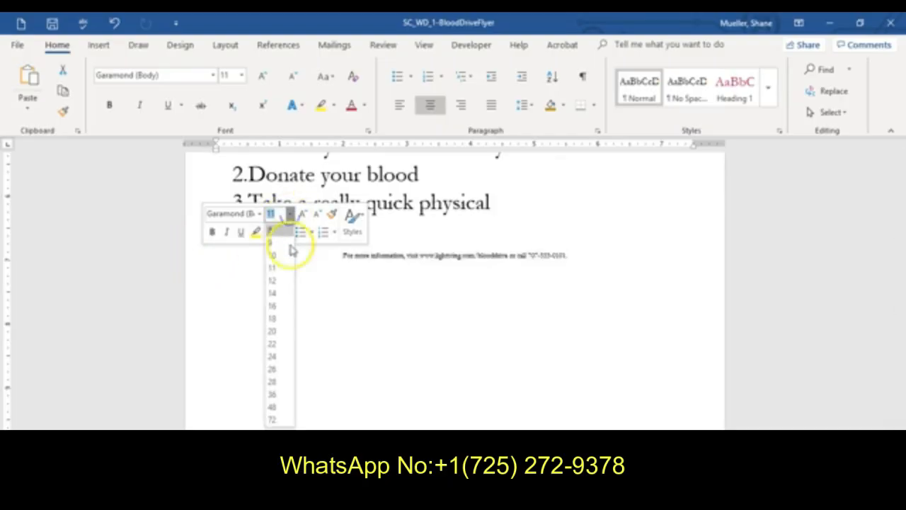
left_click(286, 305)
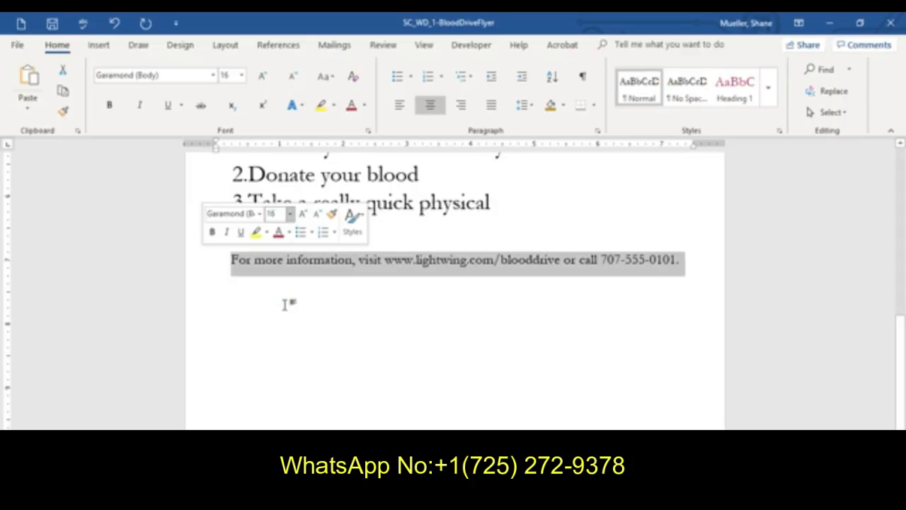
left_click(289, 232)
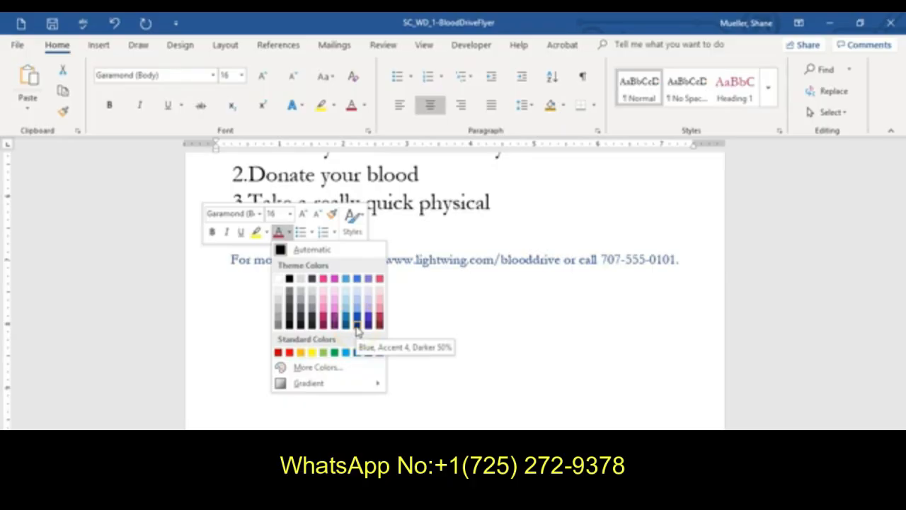
left_click(358, 327)
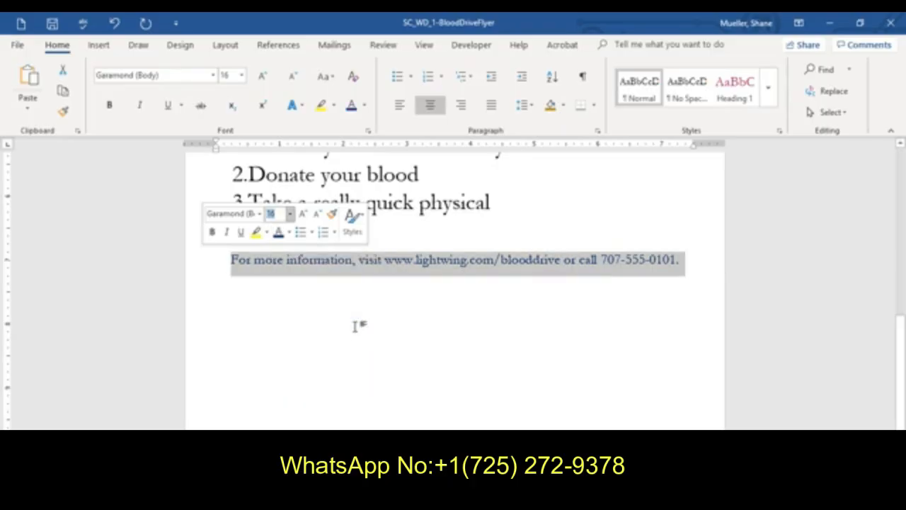
left_click(348, 334)
left_click(343, 335)
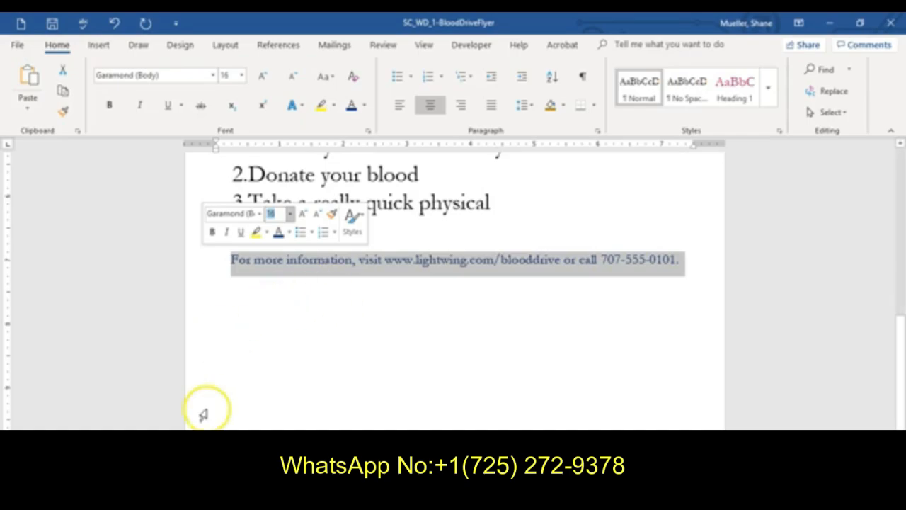
Move "Donate your blood" below "Take a really quick physical" in the numbered list.
scroll(337, 410, "up", 3)
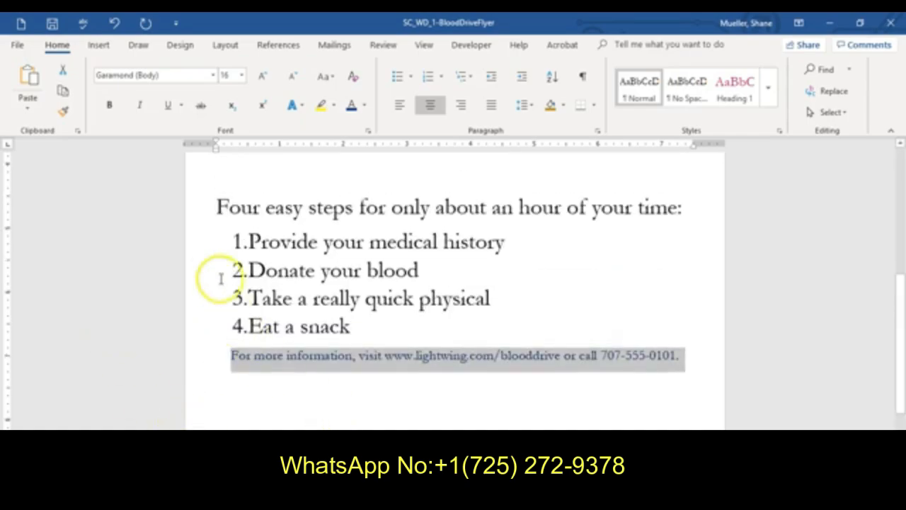
left_click(202, 271)
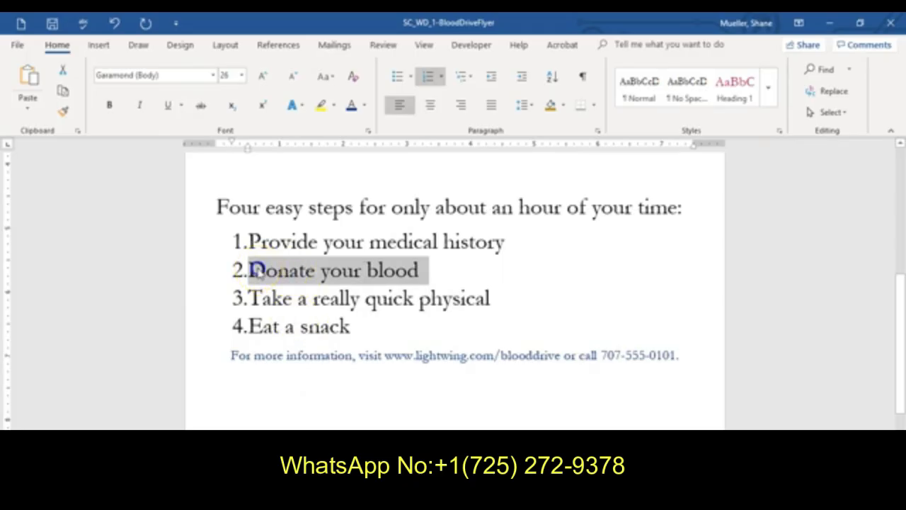
left_click_drag(257, 270, 256, 330)
left_click(528, 303)
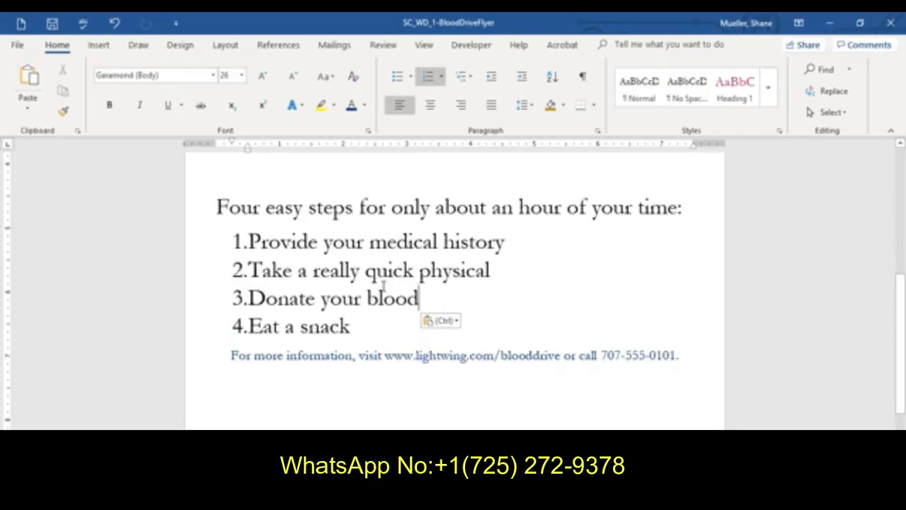
Underline the words "three lives" in the line below the title.
scroll(393, 331, "up", 3)
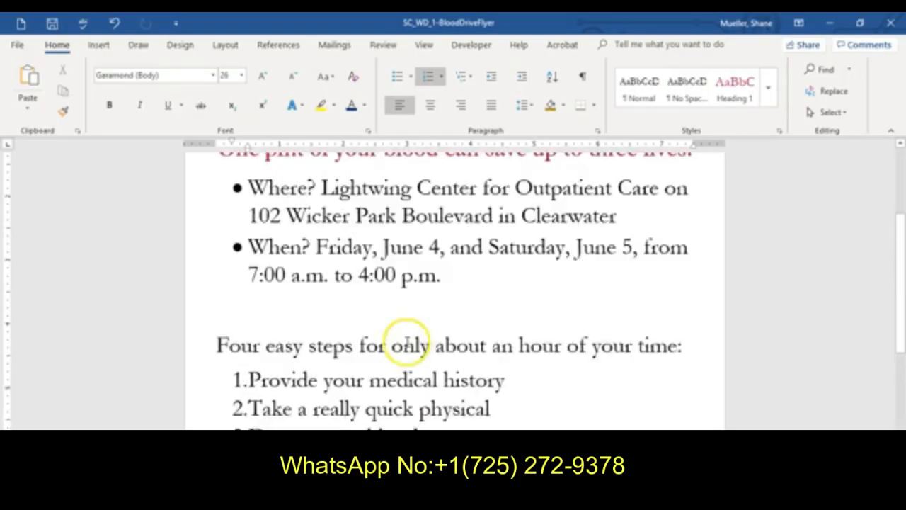
scroll(418, 340, "up", 1)
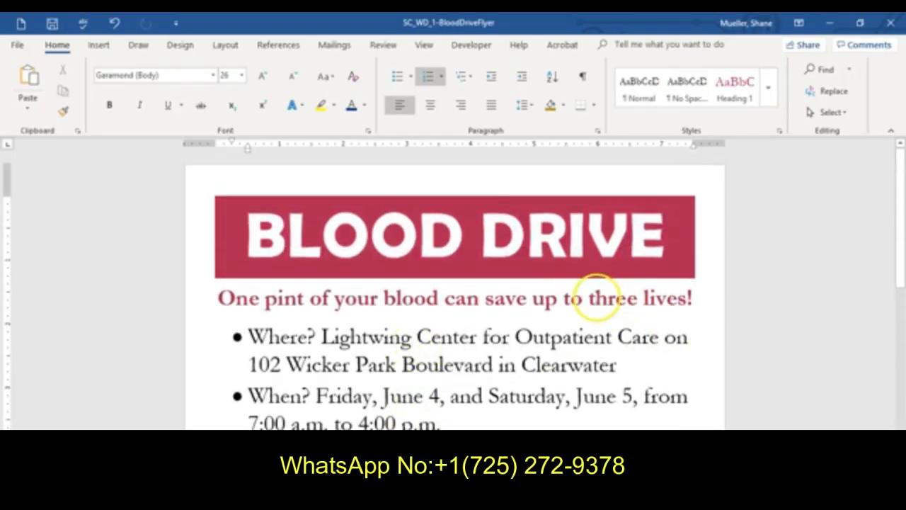
left_click_drag(588, 296, 666, 298)
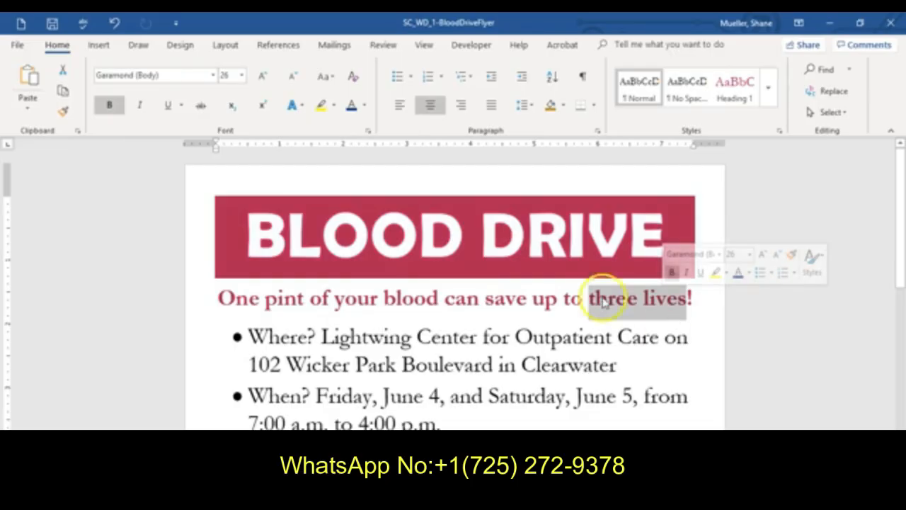
left_click(170, 107)
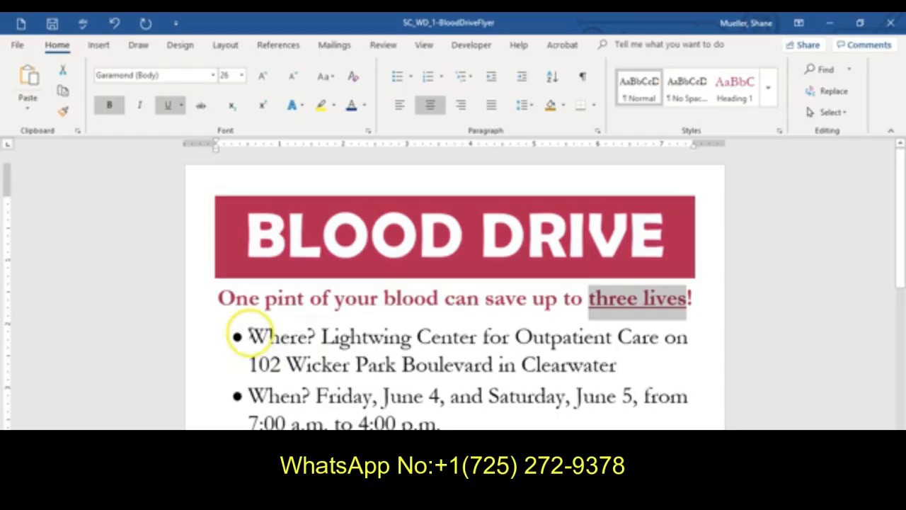
Make "Where?" and "When?" in the bulleted list bold in Blue, Accent 4, Darker 50%.
left_click_drag(249, 336, 313, 328)
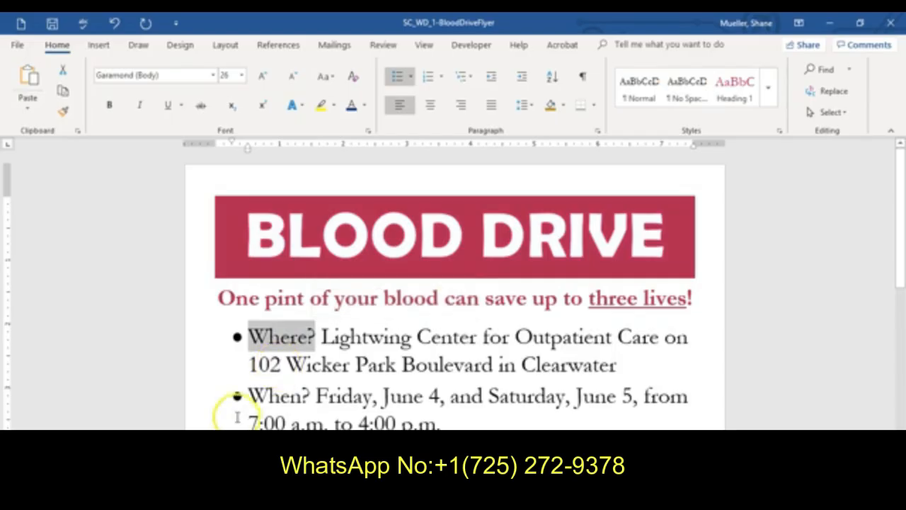
left_click_drag(247, 395, 307, 388)
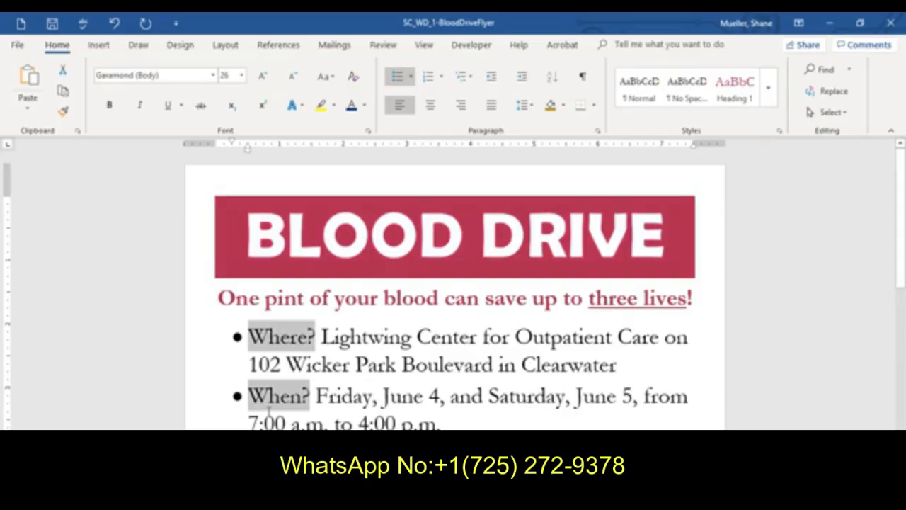
left_click(110, 108)
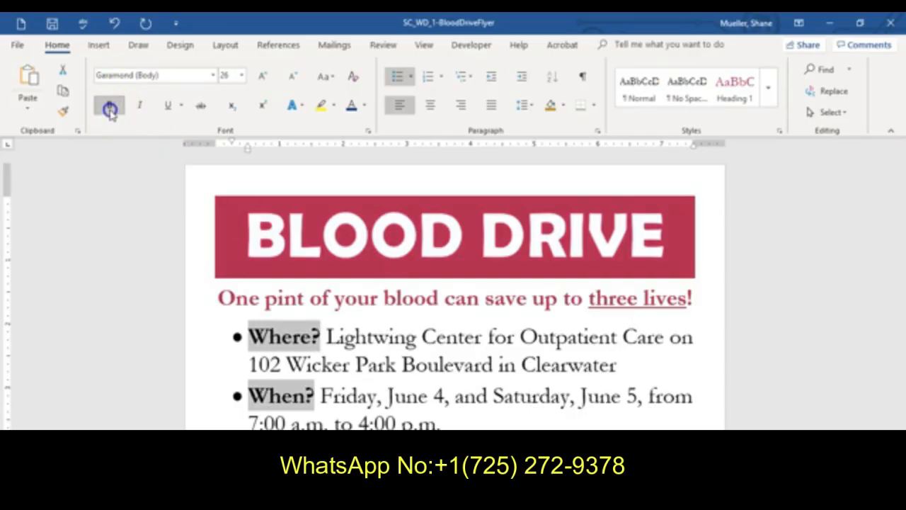
left_click(364, 106)
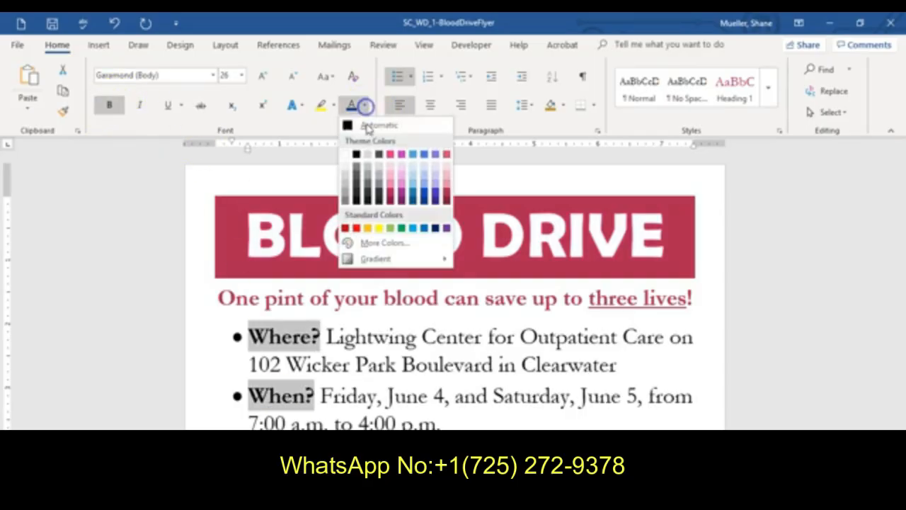
left_click(425, 199)
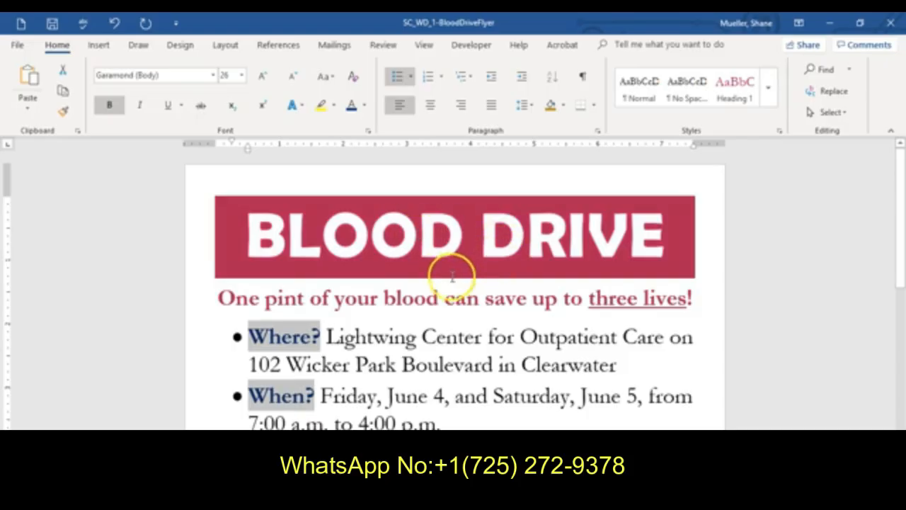
Italicize the word "only" in the "Four easy steps" line.
scroll(522, 299, "down", 5)
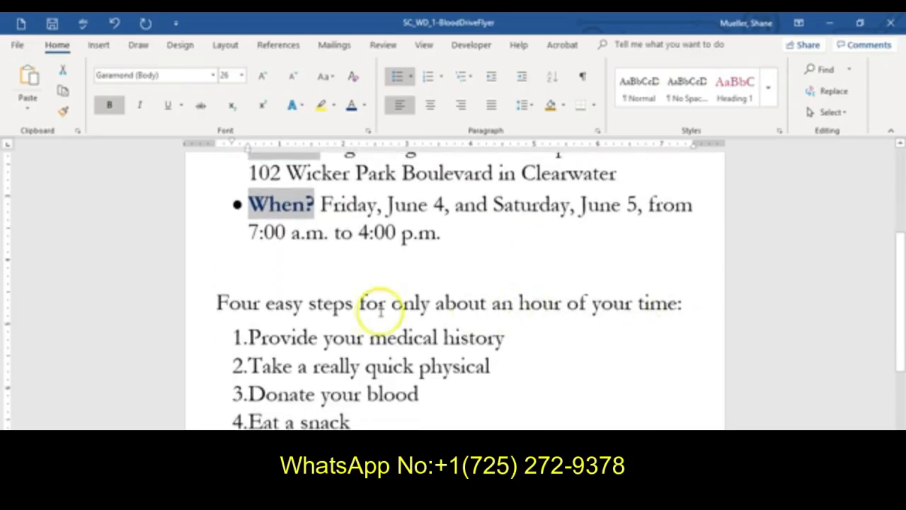
double_click(407, 303)
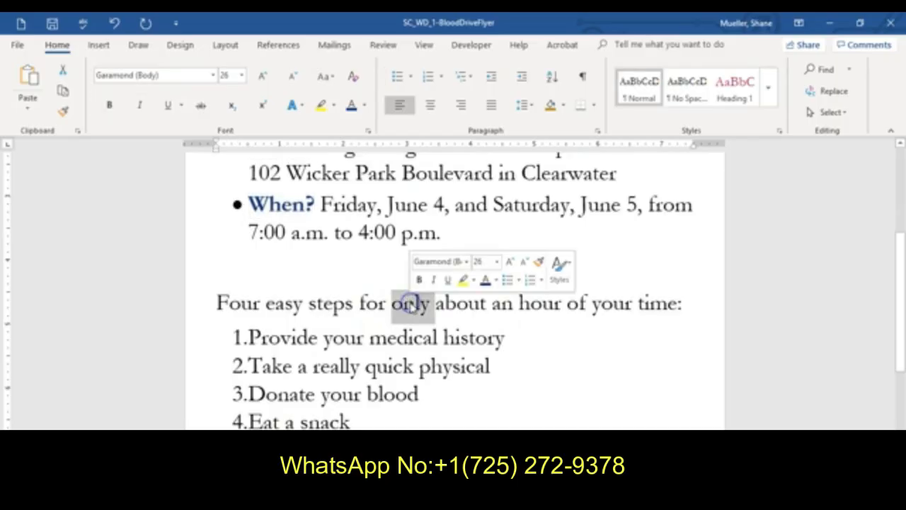
left_click(438, 281)
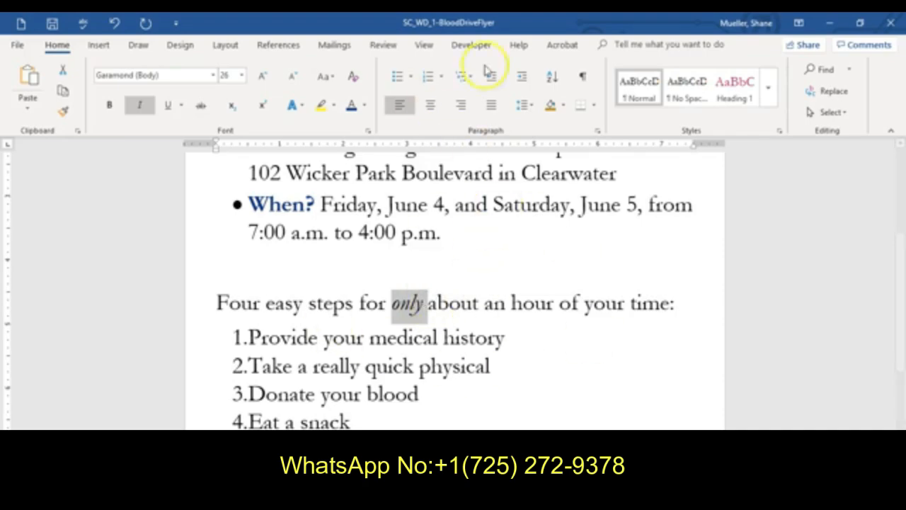
Show the formatting marks and center the empty paragraph between the bulleted list and the "Four easy steps" line.
left_click(424, 45)
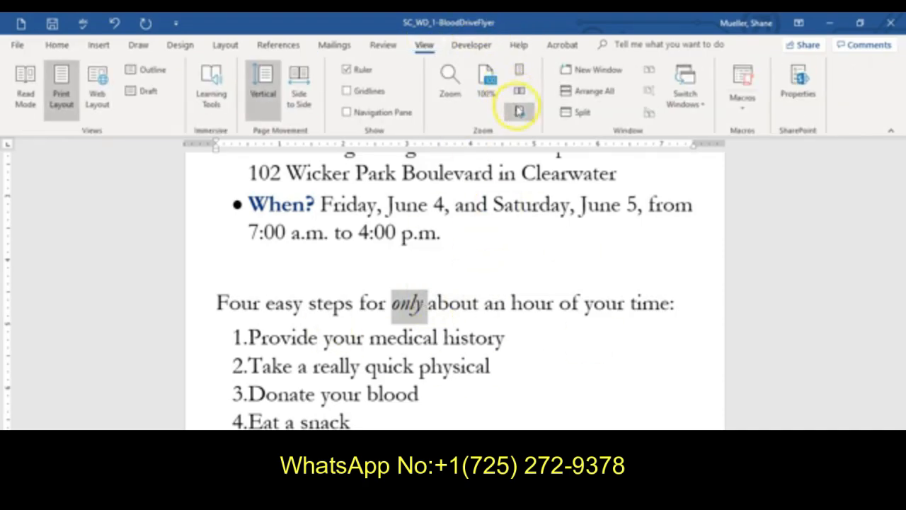
left_click(520, 73)
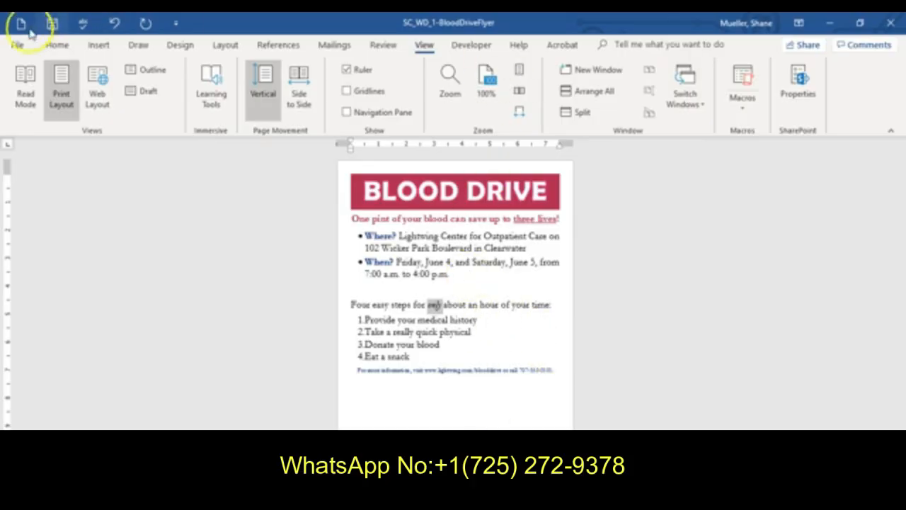
left_click(55, 44)
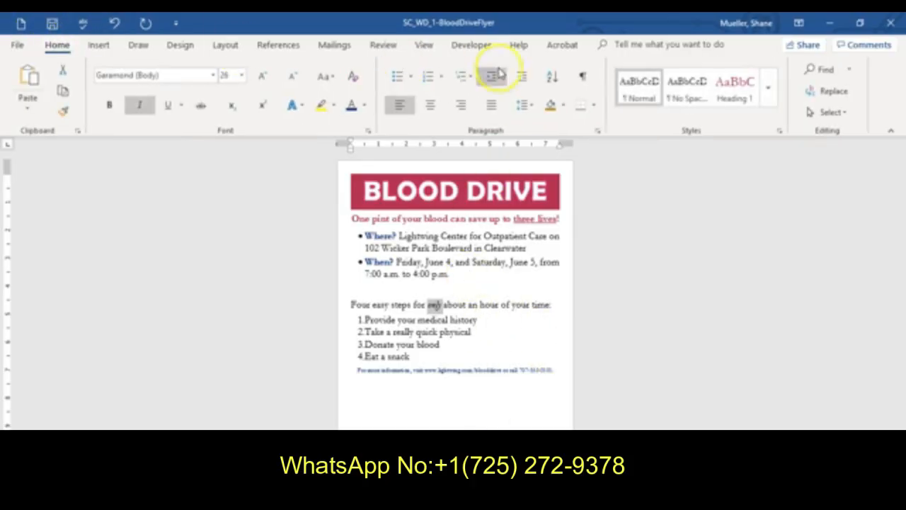
left_click(581, 76)
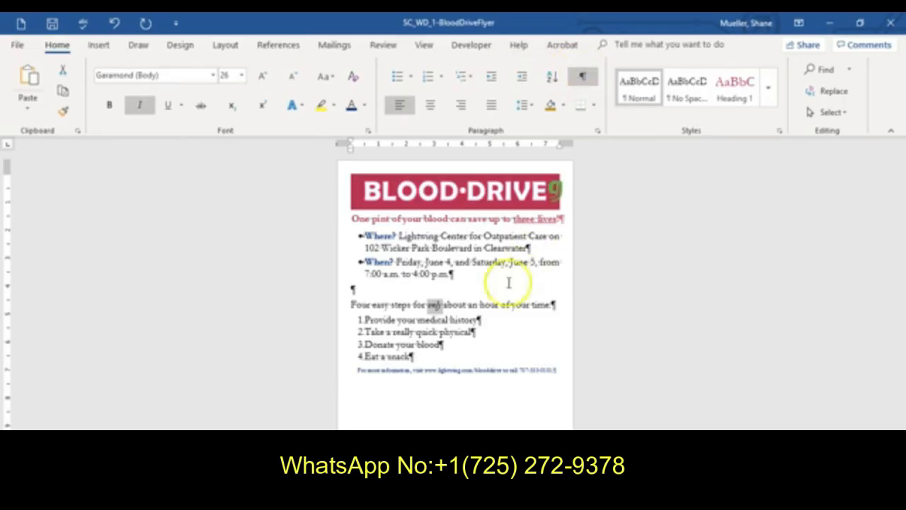
left_click(354, 287)
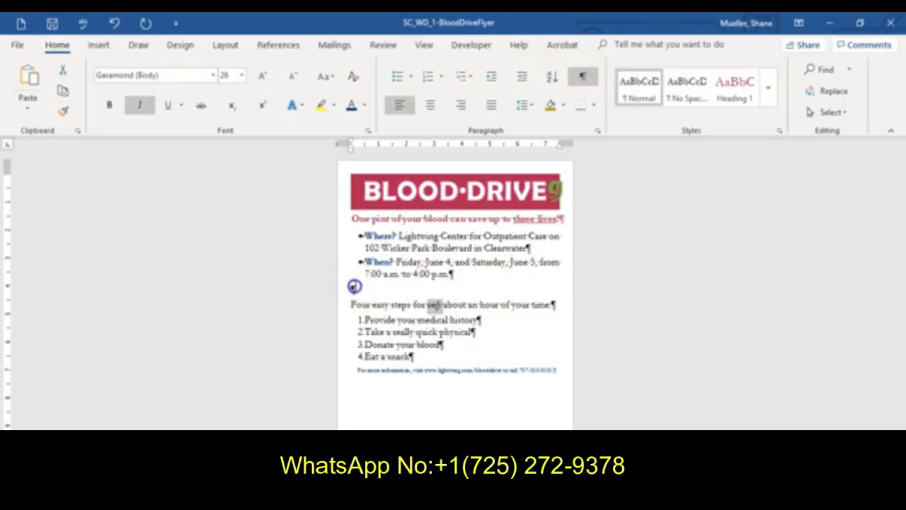
key("ctrl+e")
left_click(450, 310)
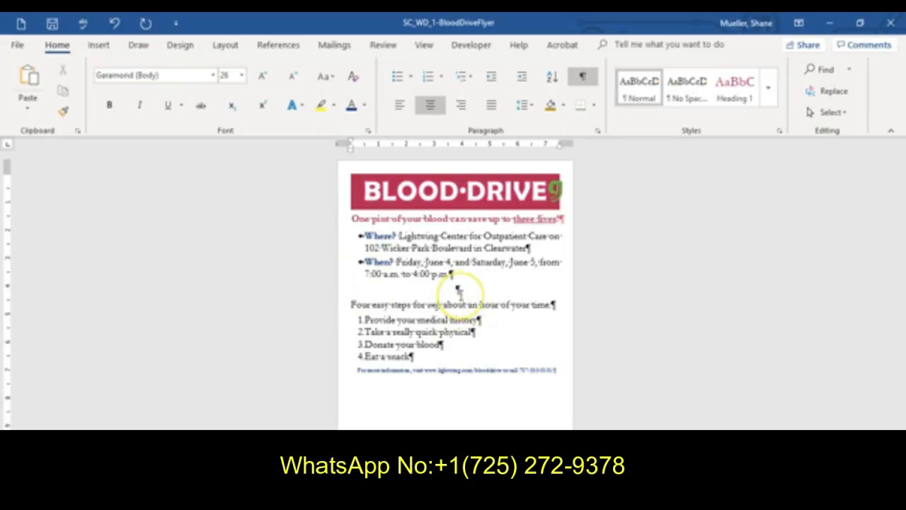
Insert the picture Support_WD_1_GiveBlood from the Module 1 data files folder into the centered empty paragraph.
left_click(100, 46)
left_click(133, 70)
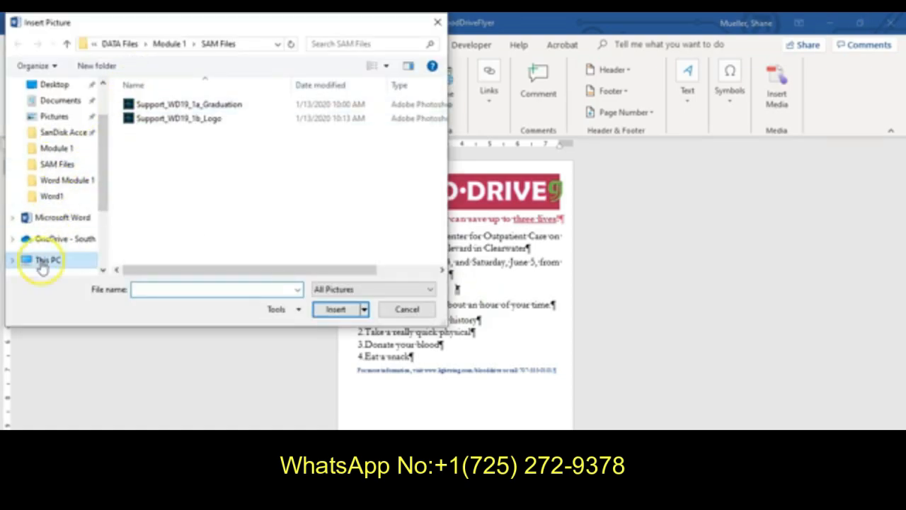
left_click_drag(104, 166, 102, 203)
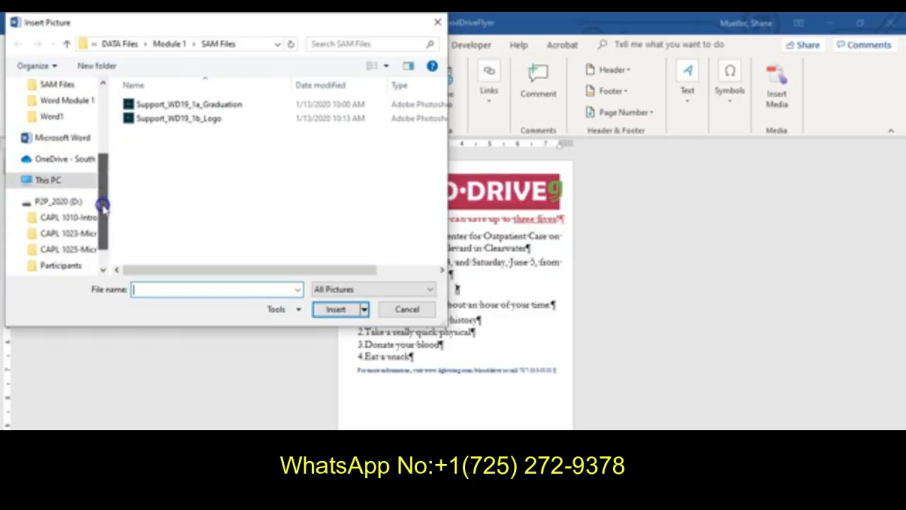
left_click(68, 233)
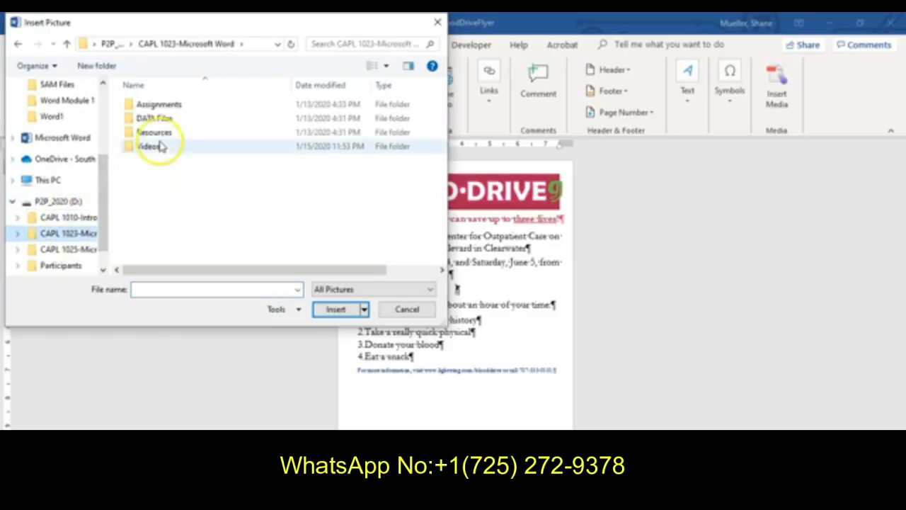
double_click(162, 120)
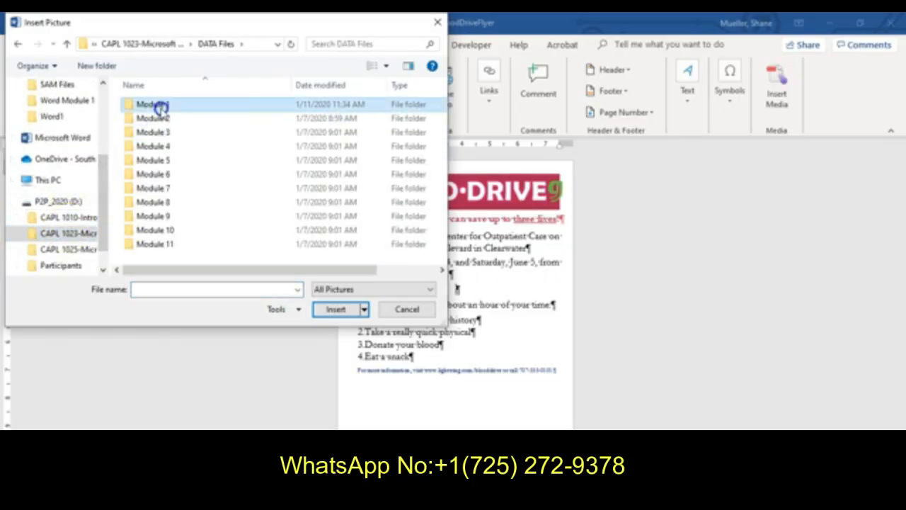
double_click(160, 106)
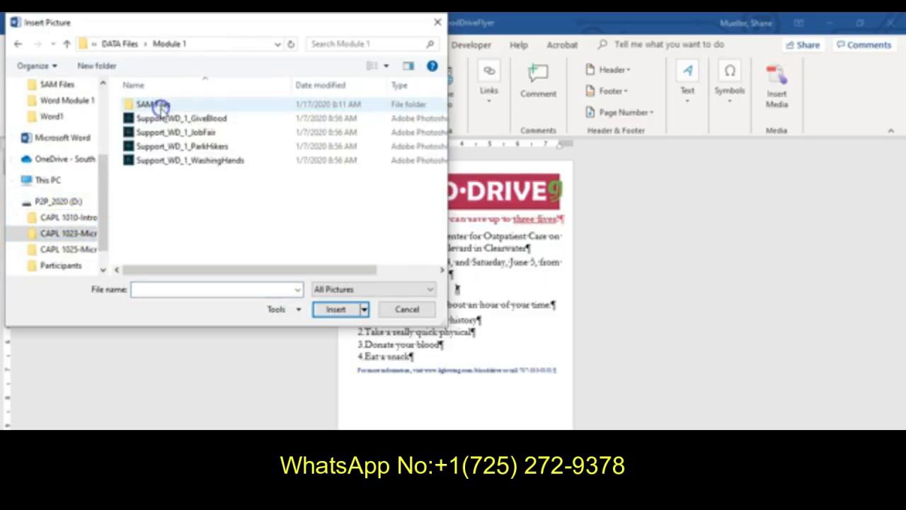
left_click(219, 117)
left_click(336, 309)
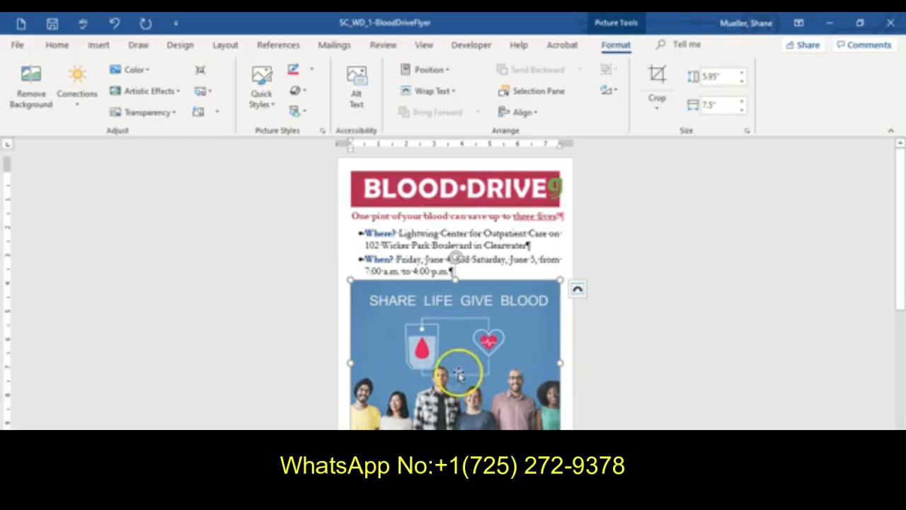
Set the height of the inserted picture to 2.8" with its proportions kept.
left_click(730, 76)
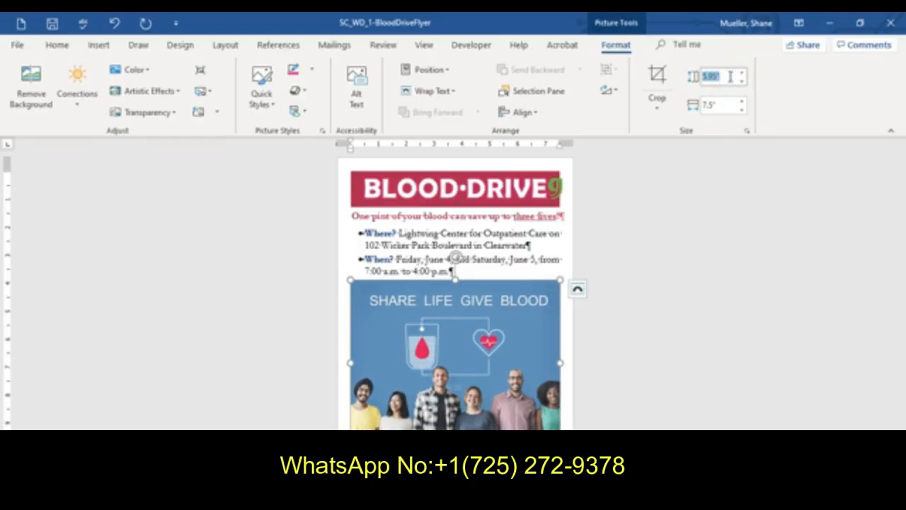
type("2.8")
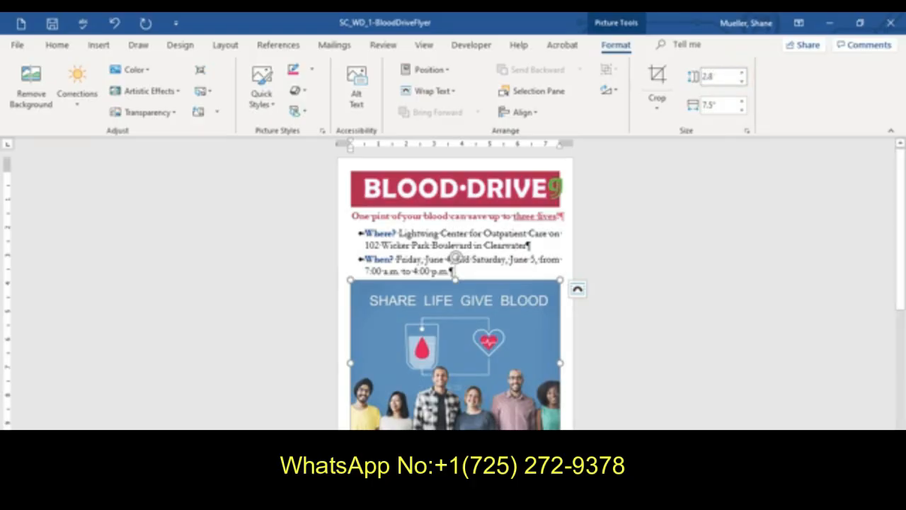
key("Return")
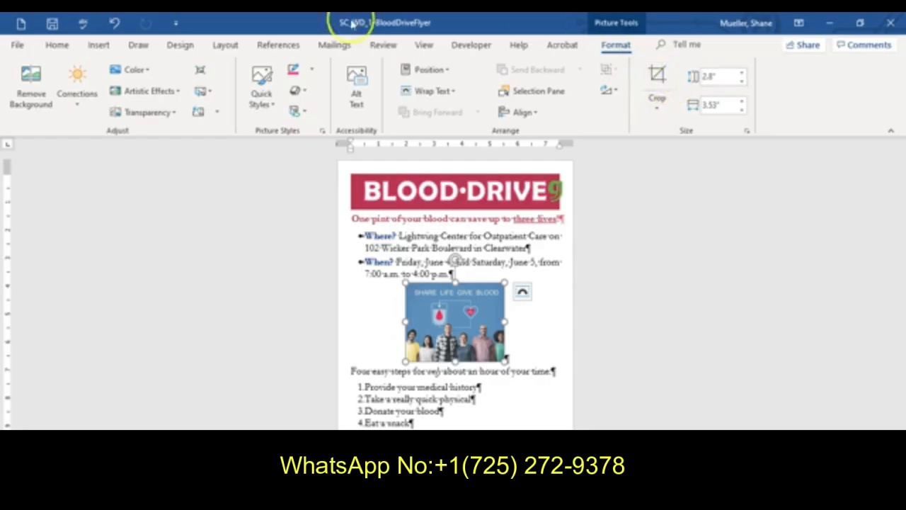
Apply the rounded, beveled rectangle picture style to the picture and add the second-smallest blue glow variation.
left_click(268, 106)
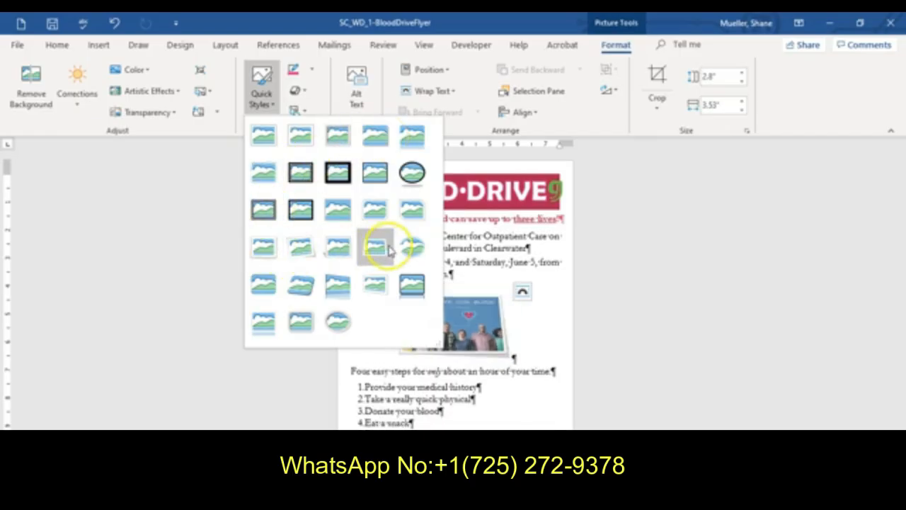
left_click(264, 286)
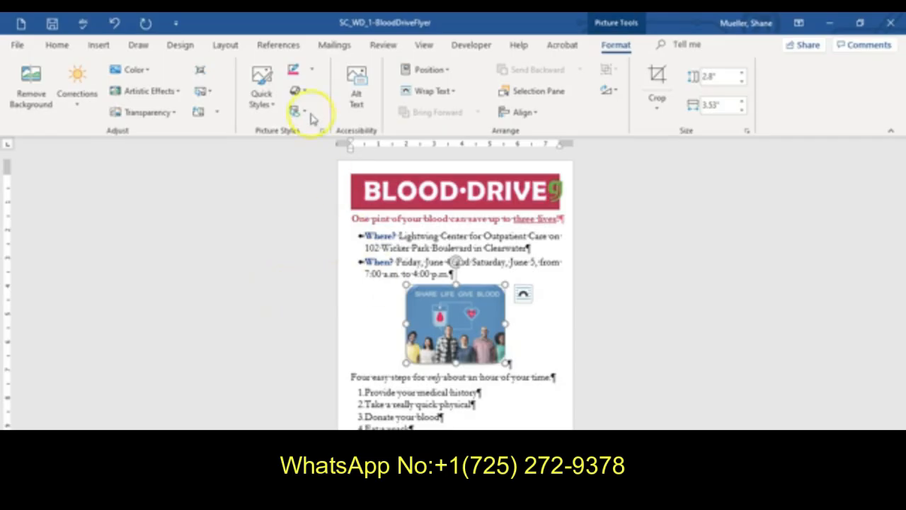
left_click(300, 92)
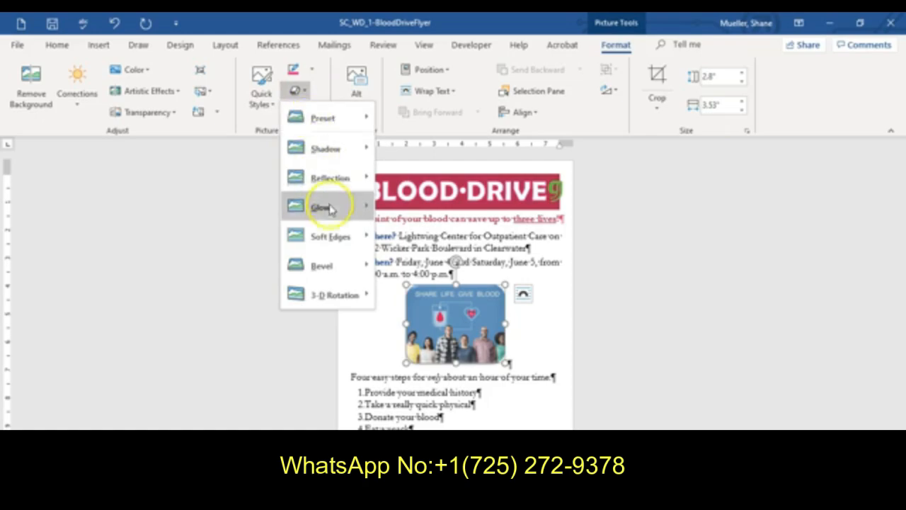
left_click(327, 209)
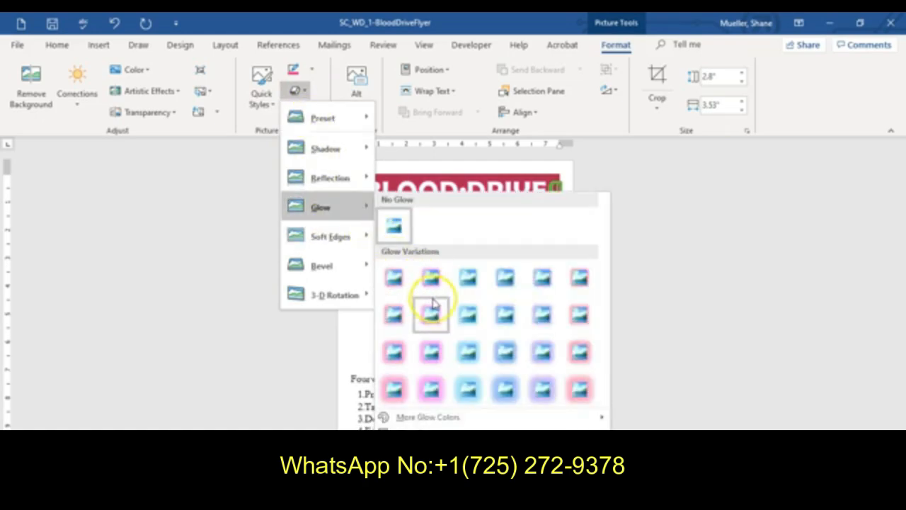
left_click(506, 316)
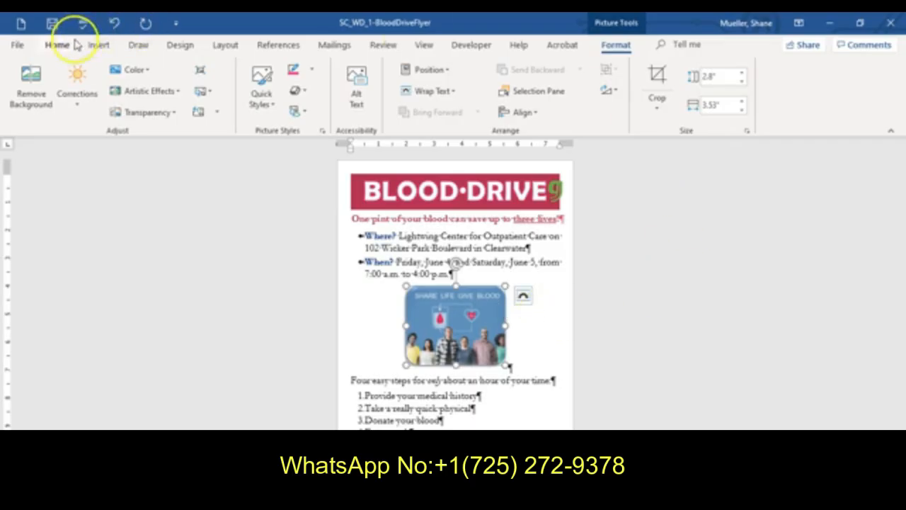
Add a Box page border to the whole document with a solid single line, a dark blue theme color and 3 pt width.
left_click(180, 44)
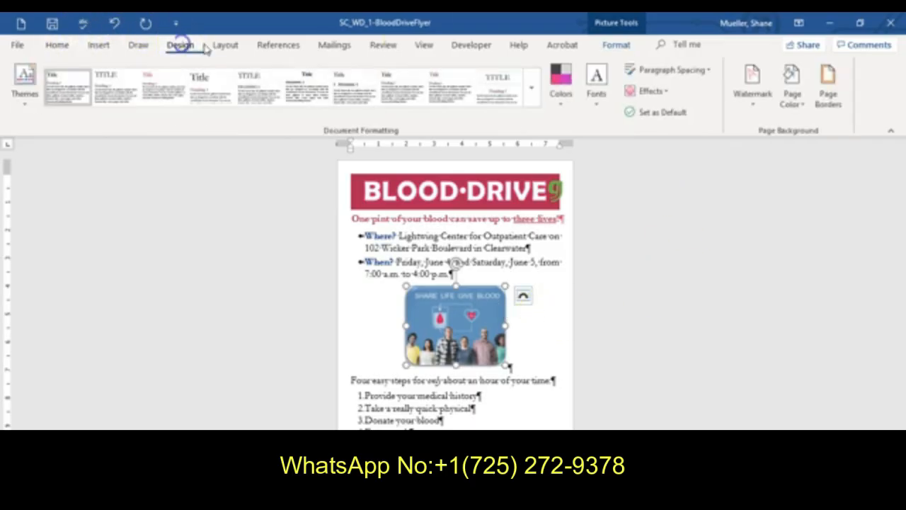
left_click(830, 83)
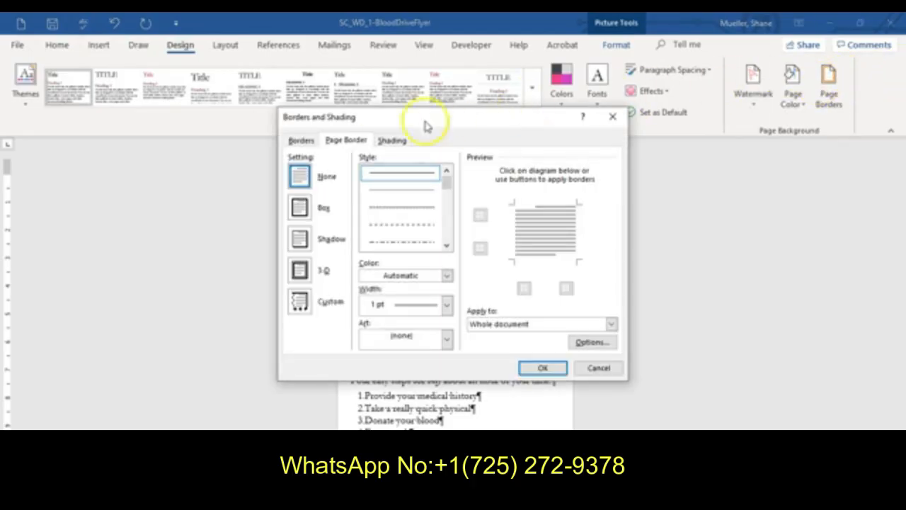
left_click(300, 209)
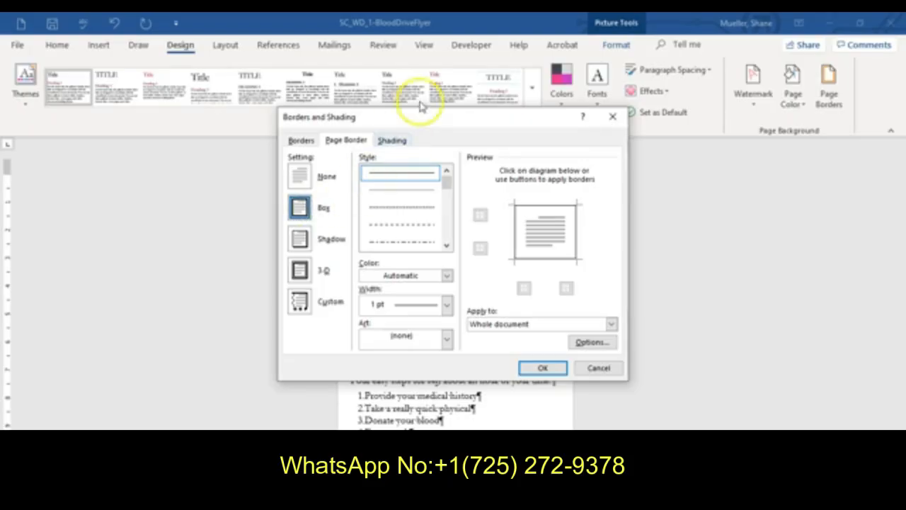
left_click(400, 174)
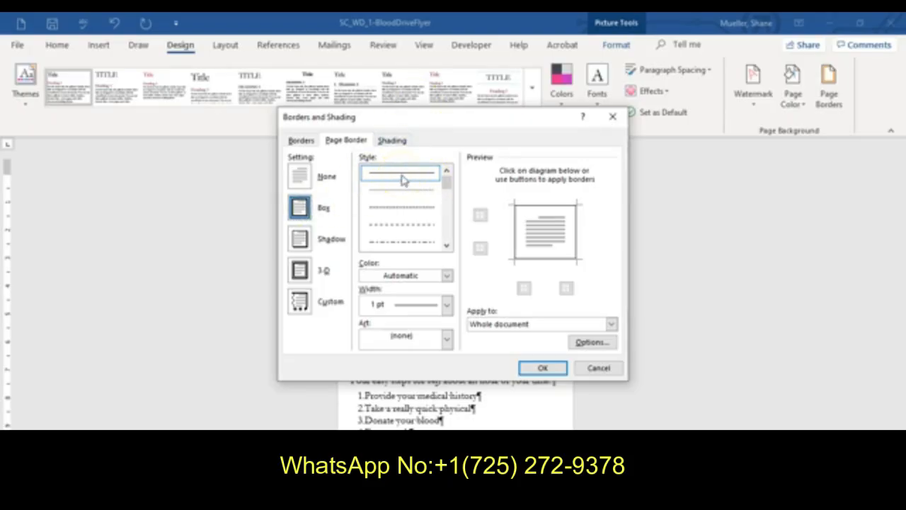
left_click(447, 276)
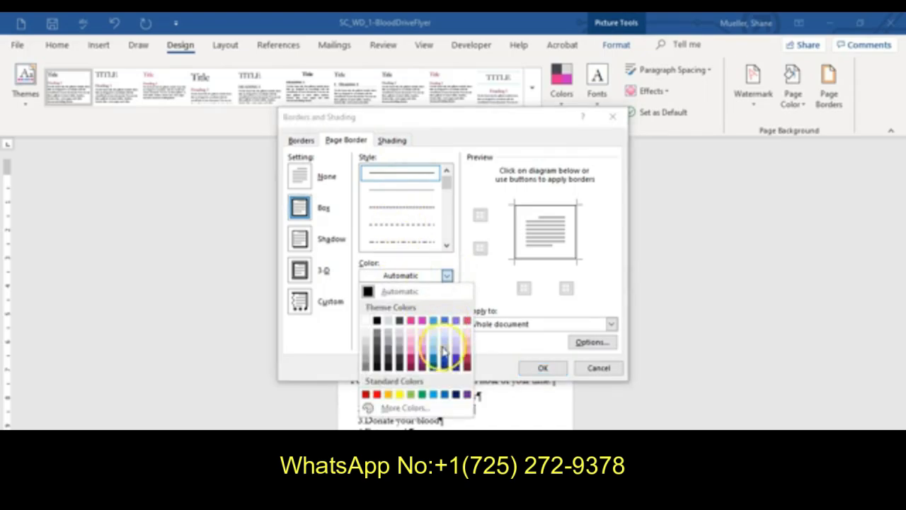
left_click(446, 364)
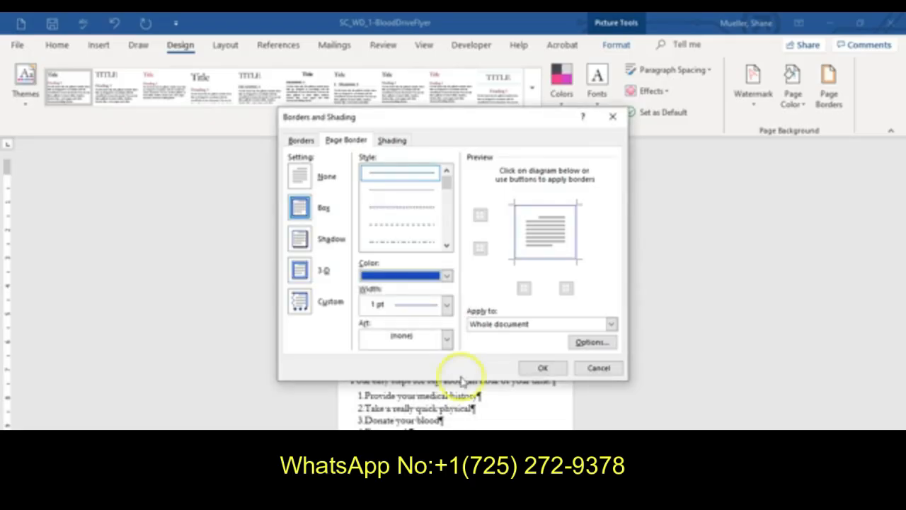
left_click(447, 304)
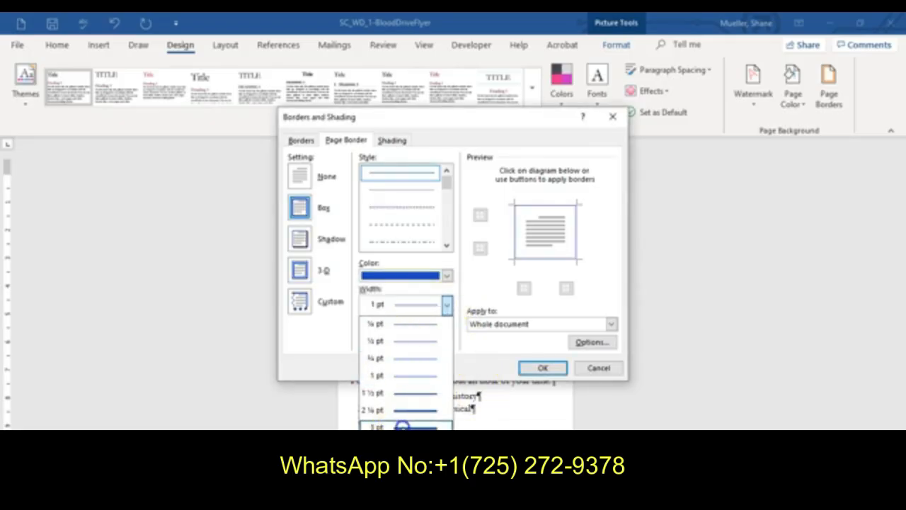
left_click(401, 426)
left_click(538, 369)
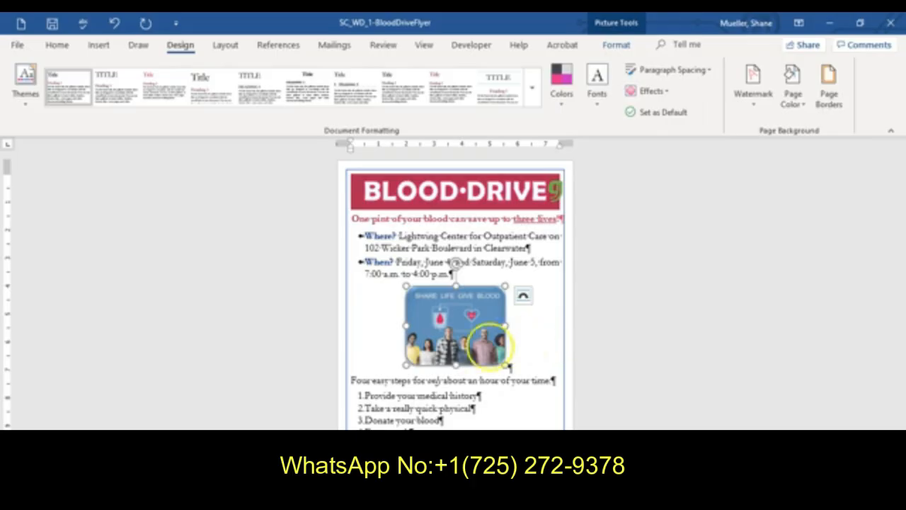
Set the spacing after the "Four easy steps" line to 0 pt.
left_click(391, 380)
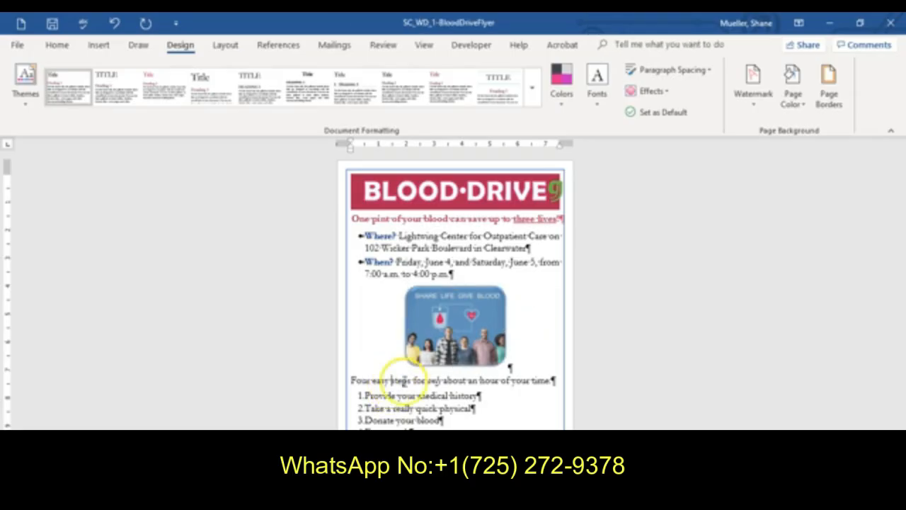
left_click(223, 45)
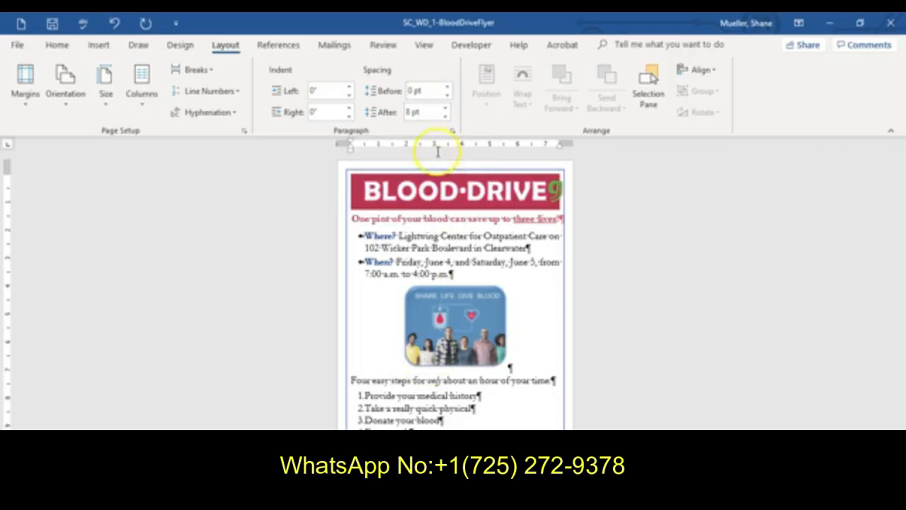
left_click(445, 117)
left_click(446, 117)
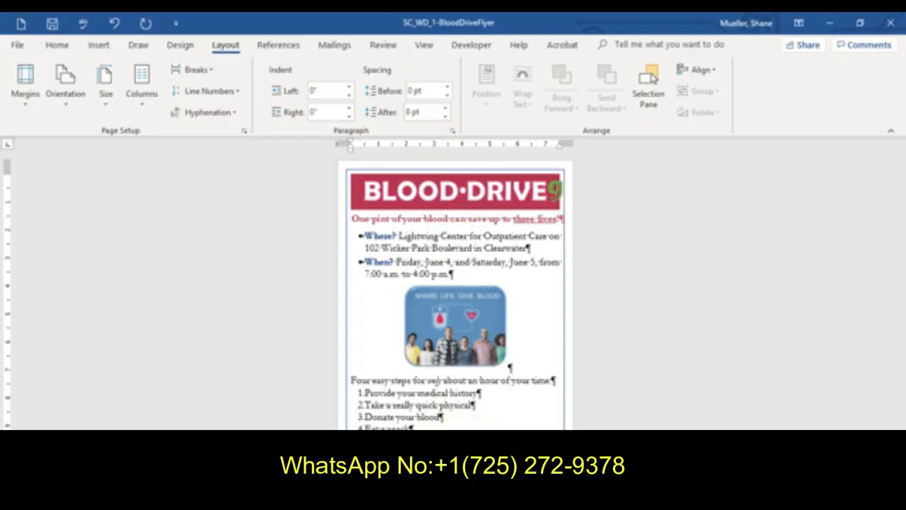
Set the spacing before the "For more information" line to 18 pt and save the flyer.
left_click(446, 86)
left_click(447, 87)
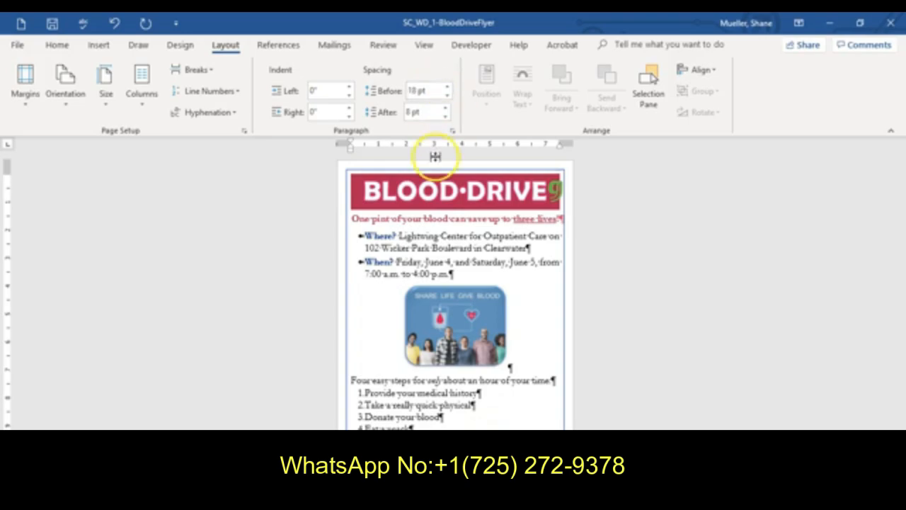
left_click(52, 23)
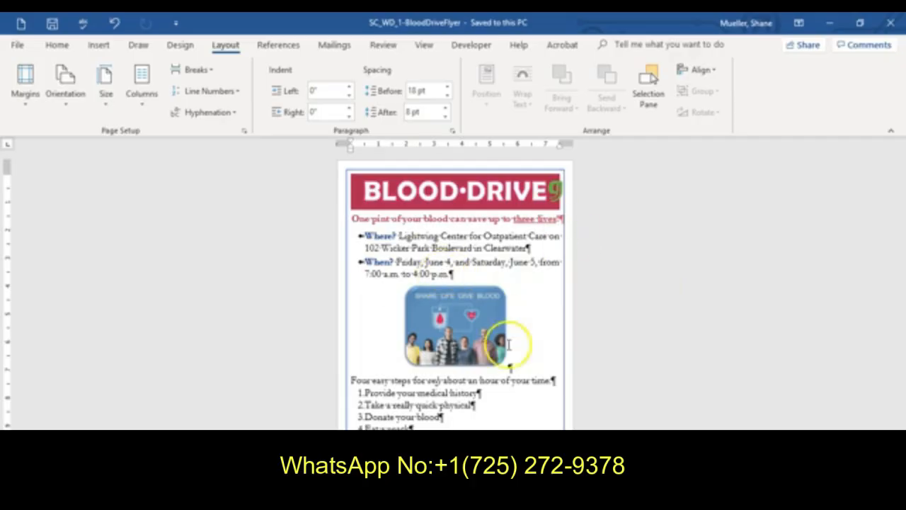
Hide the formatting marks and save the flyer again.
left_click(59, 46)
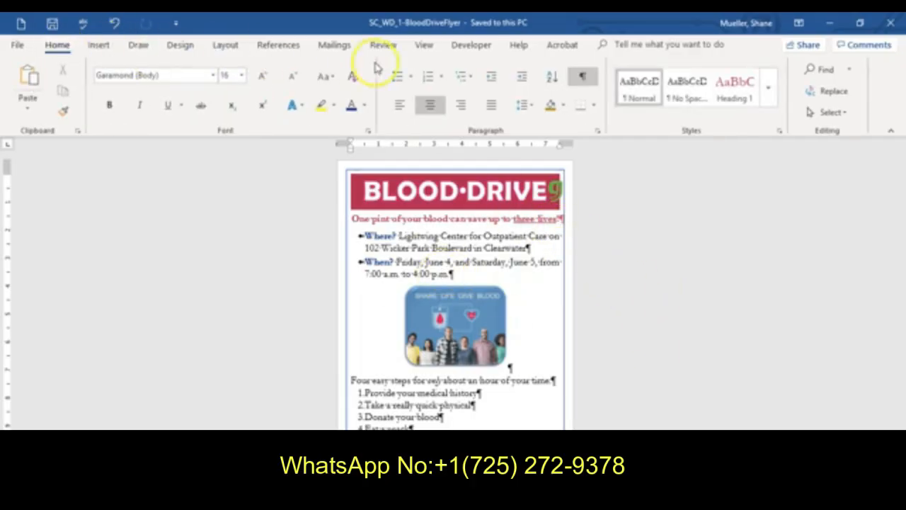
left_click(582, 76)
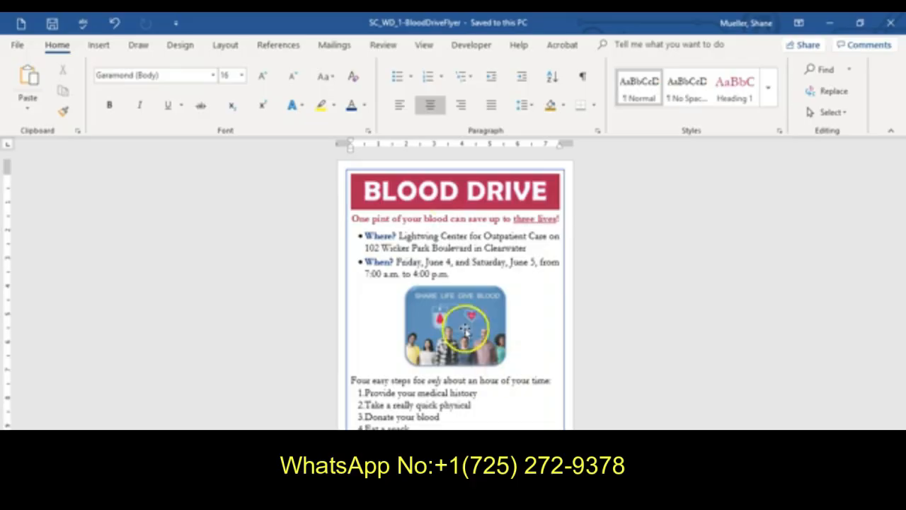
left_click(53, 25)
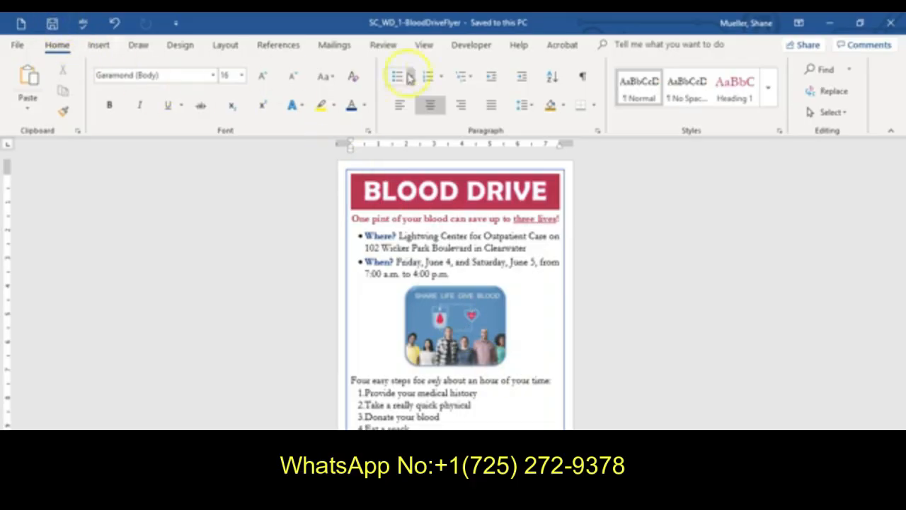